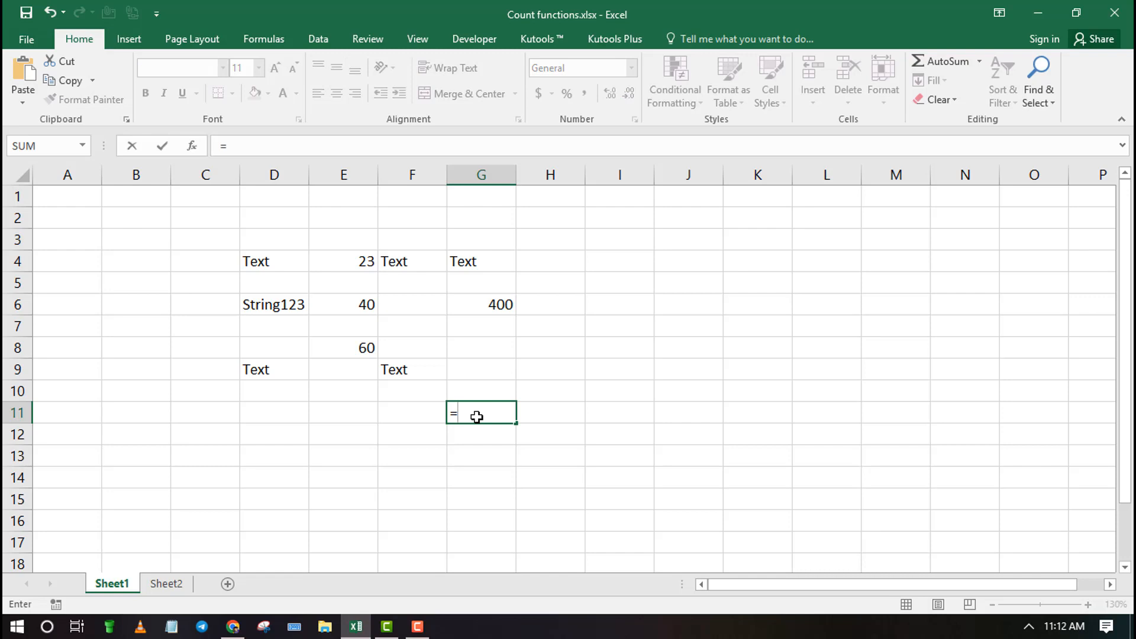
# Complete the formula =COUNT(D4:G9) in cell G11 to count the numeric cells in the data block
pyautogui.write('COUNT')
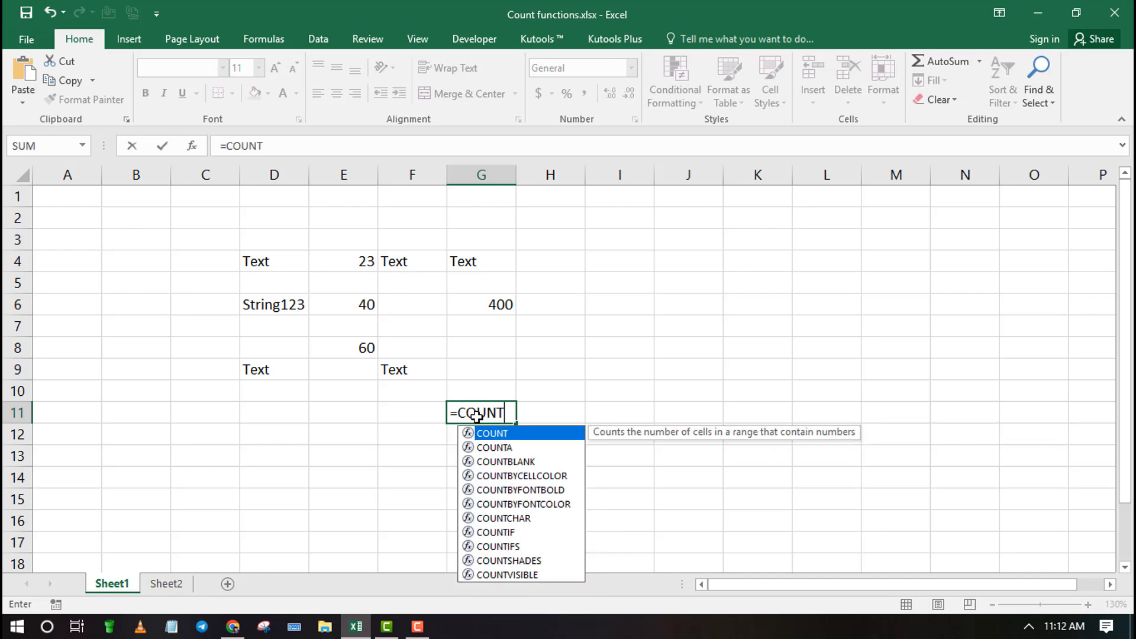
pyautogui.write('(')
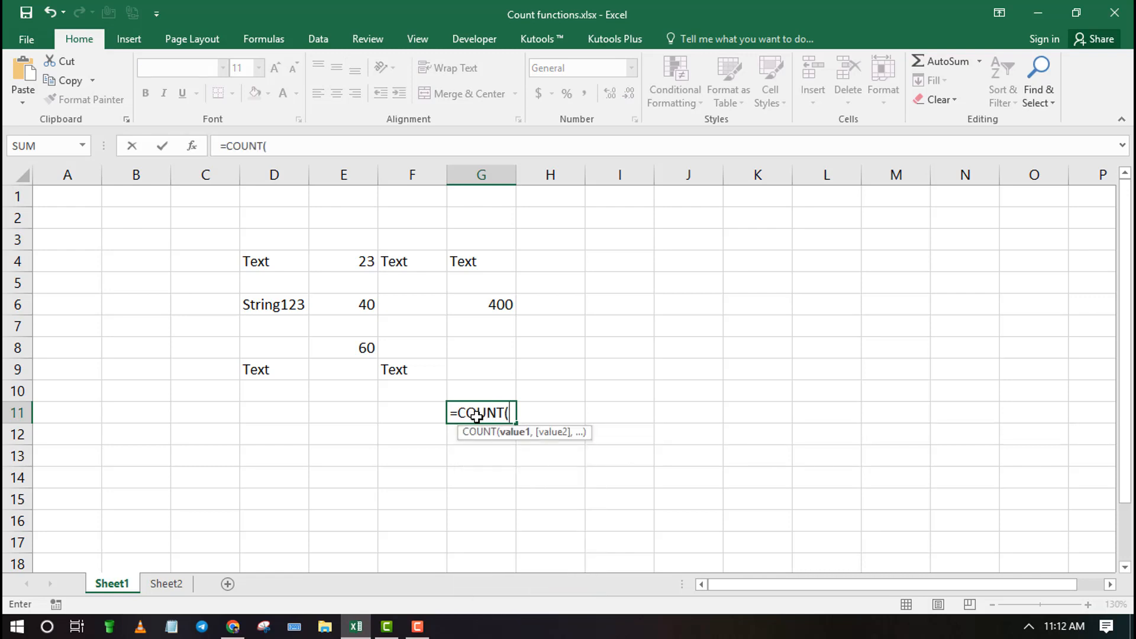
pyautogui.moveTo(246, 261); pyautogui.dragTo(472, 366)
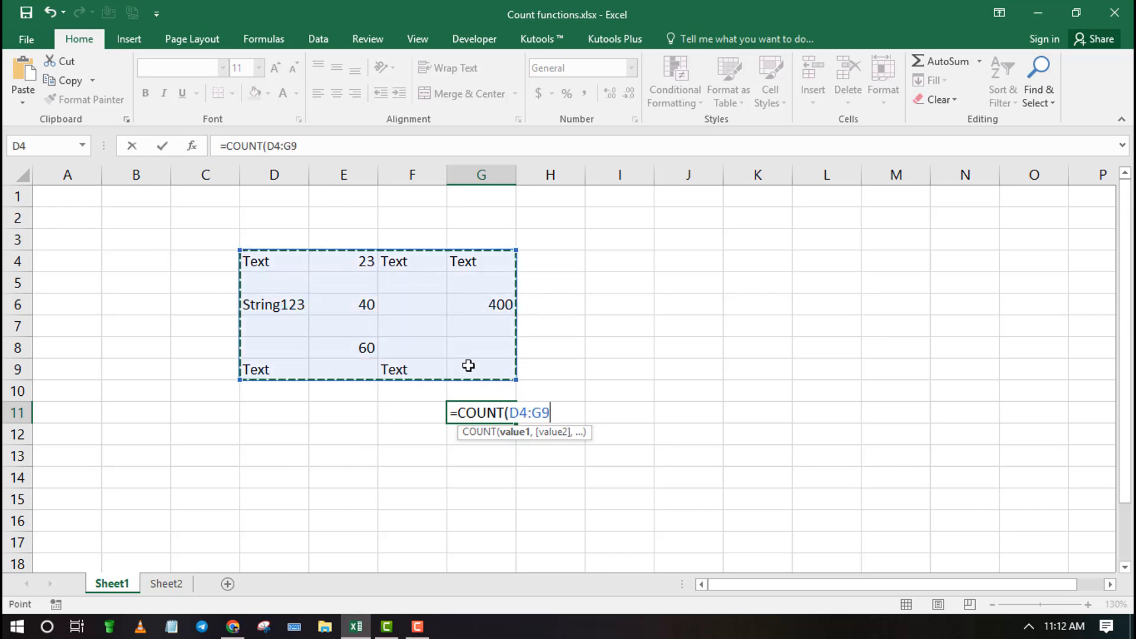
pyautogui.press('Return')
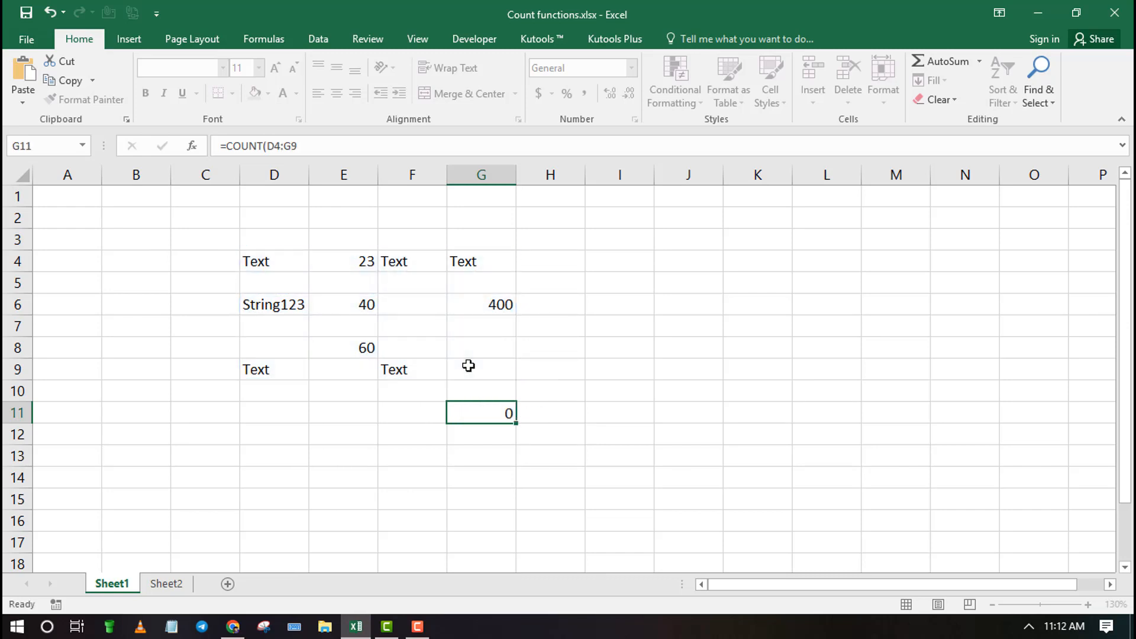
# Replace the formula in G11 with =COUNTA(D4:G9) to count the non-empty cells
pyautogui.click(497, 409)
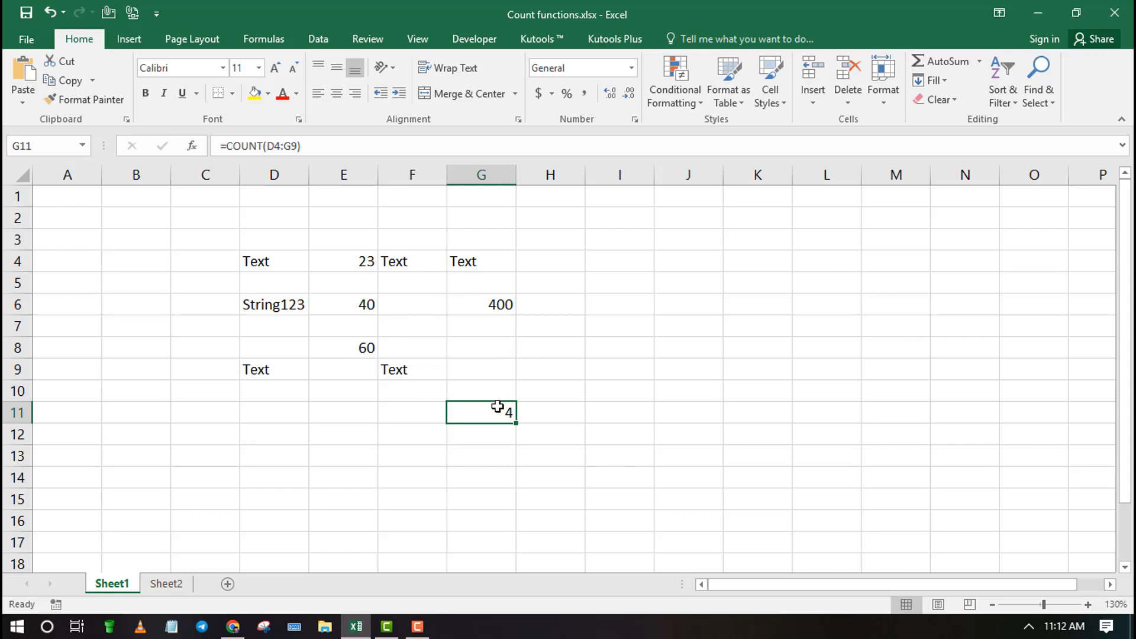
pyautogui.press('BackSpace')
pyautogui.click(477, 433)
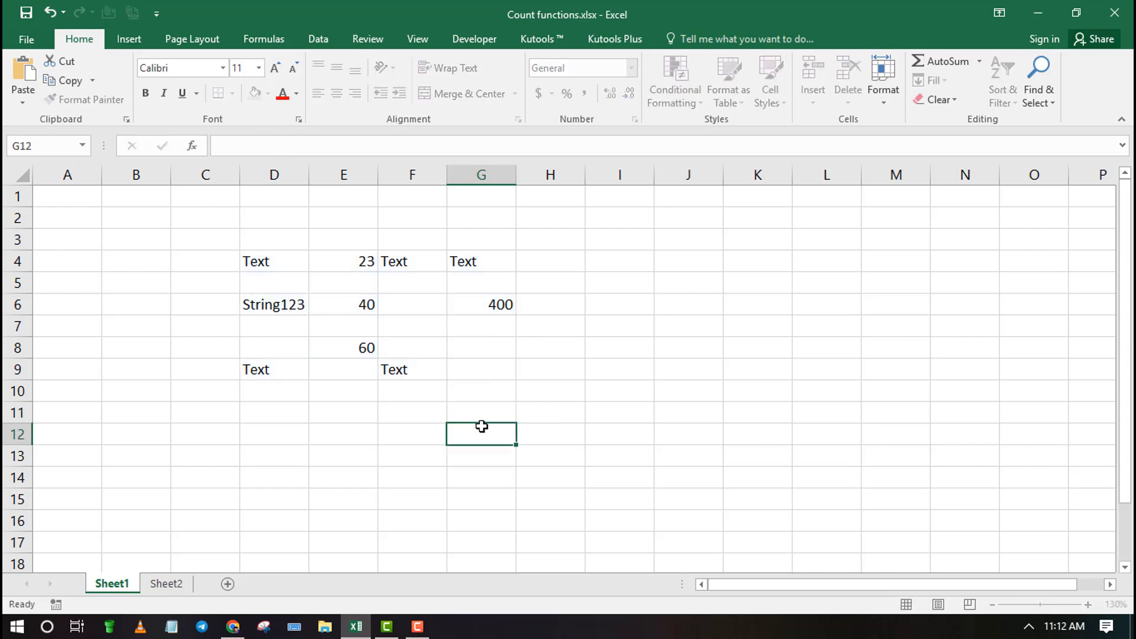
pyautogui.click(481, 409)
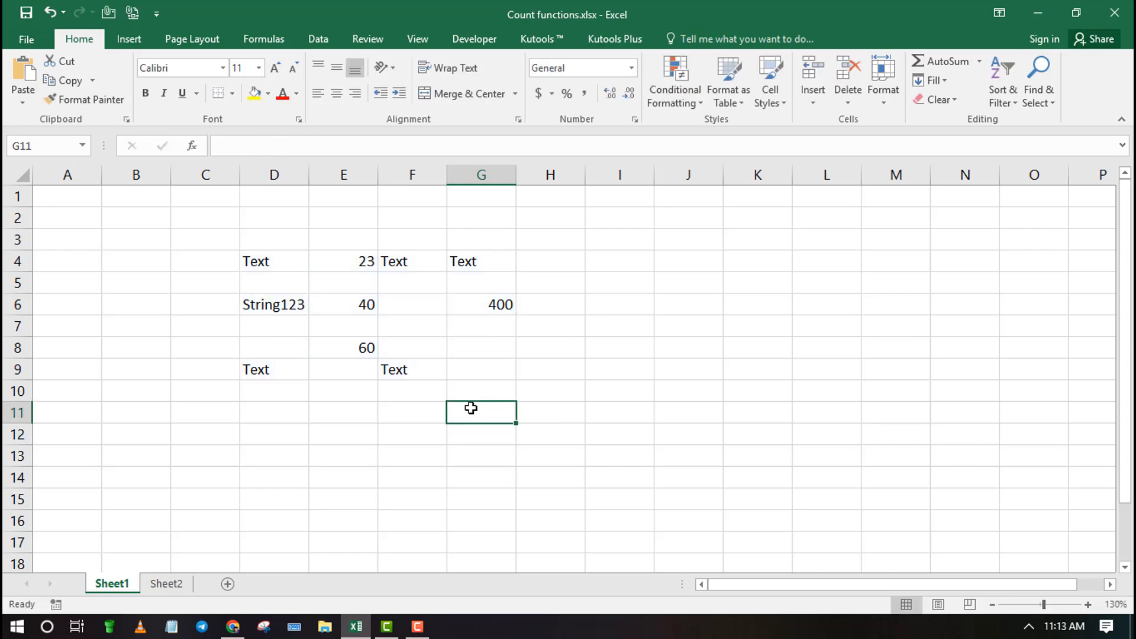
pyautogui.write('=')
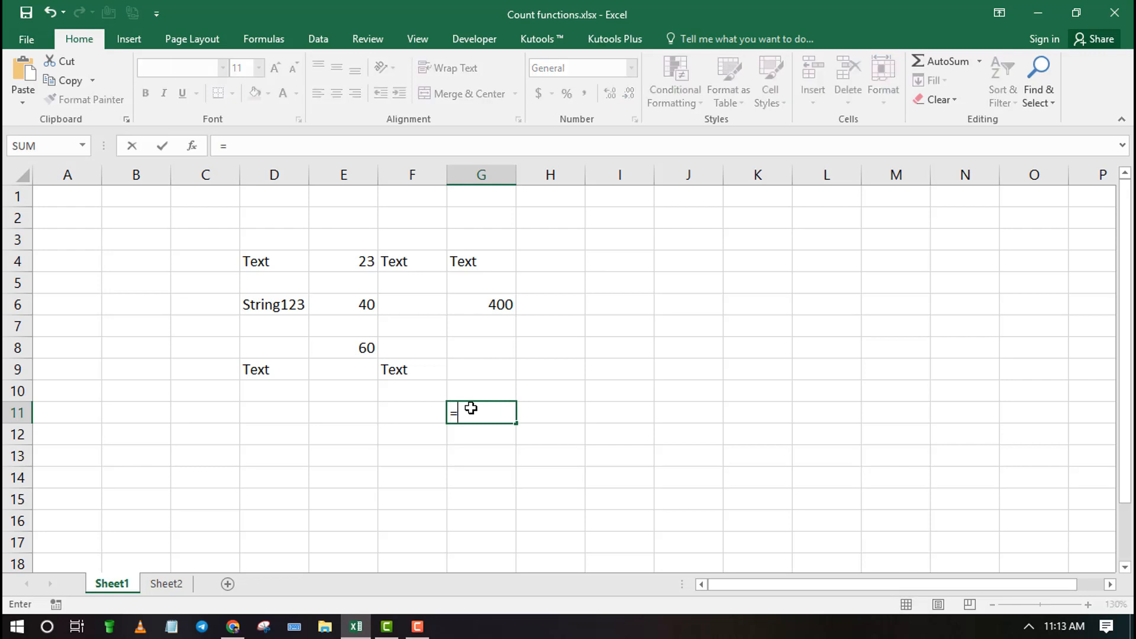
pyautogui.write('count')
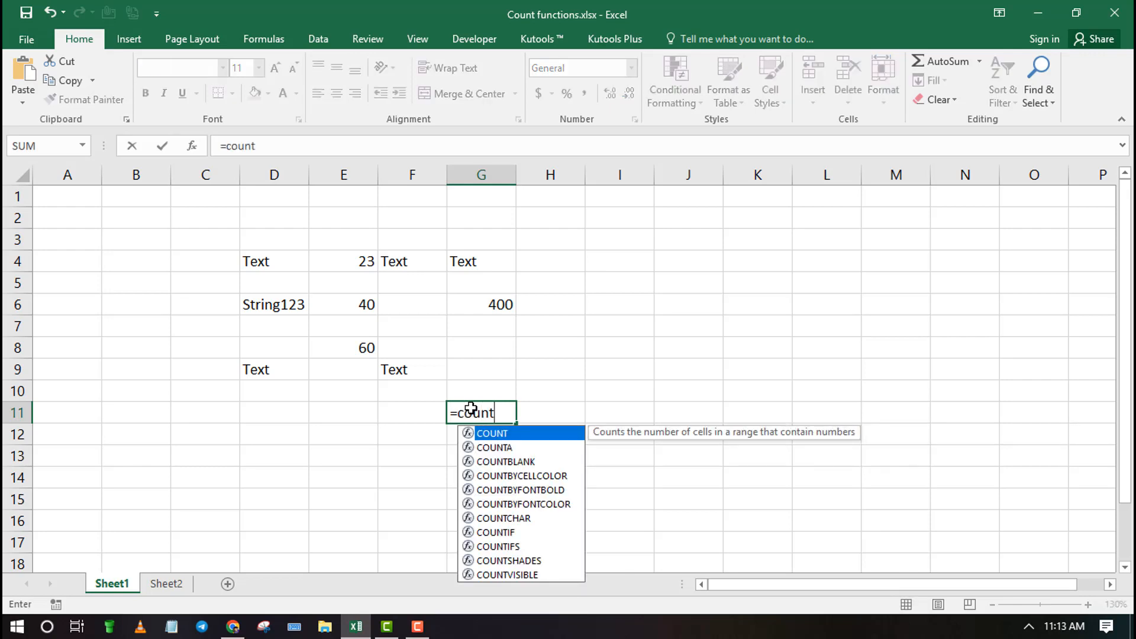
pyautogui.write('a')
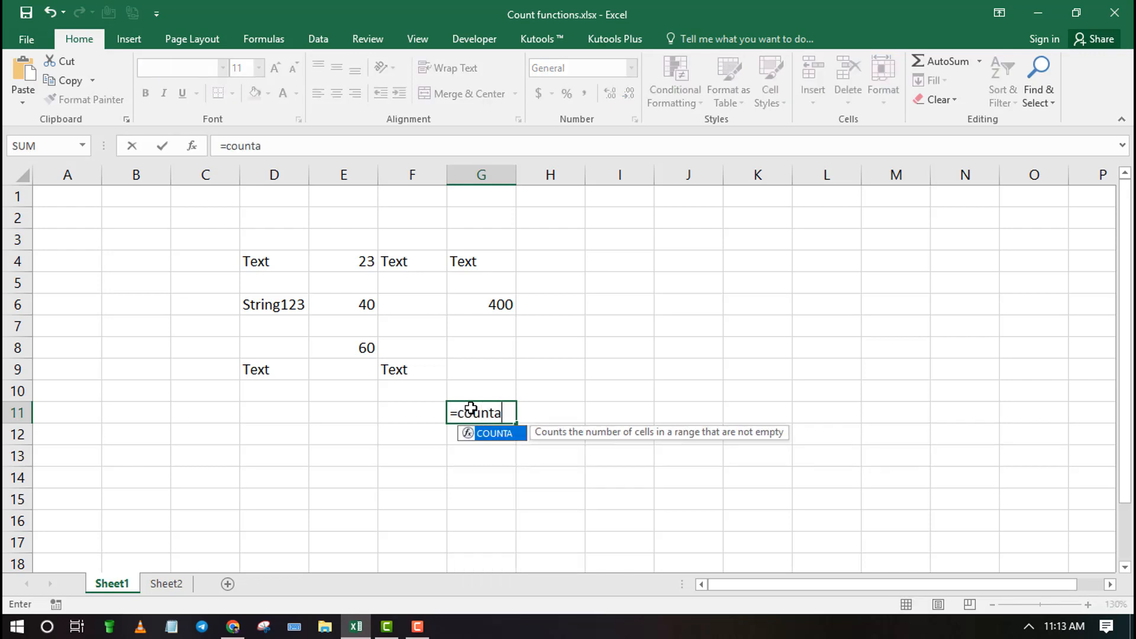
pyautogui.write('(')
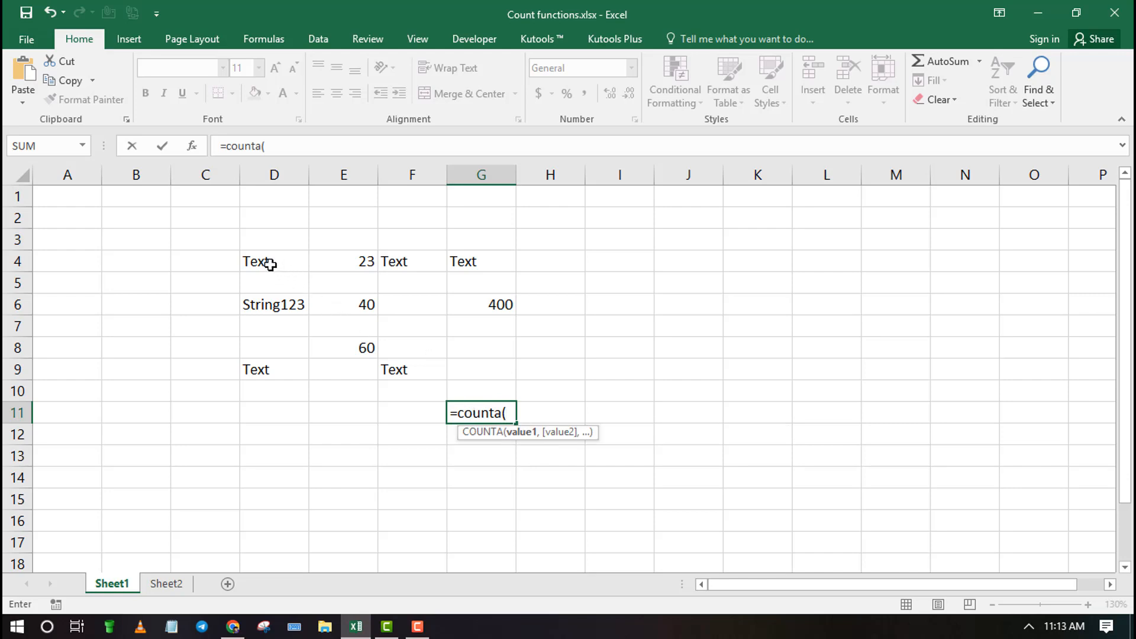
pyautogui.moveTo(270, 264); pyautogui.dragTo(485, 373)
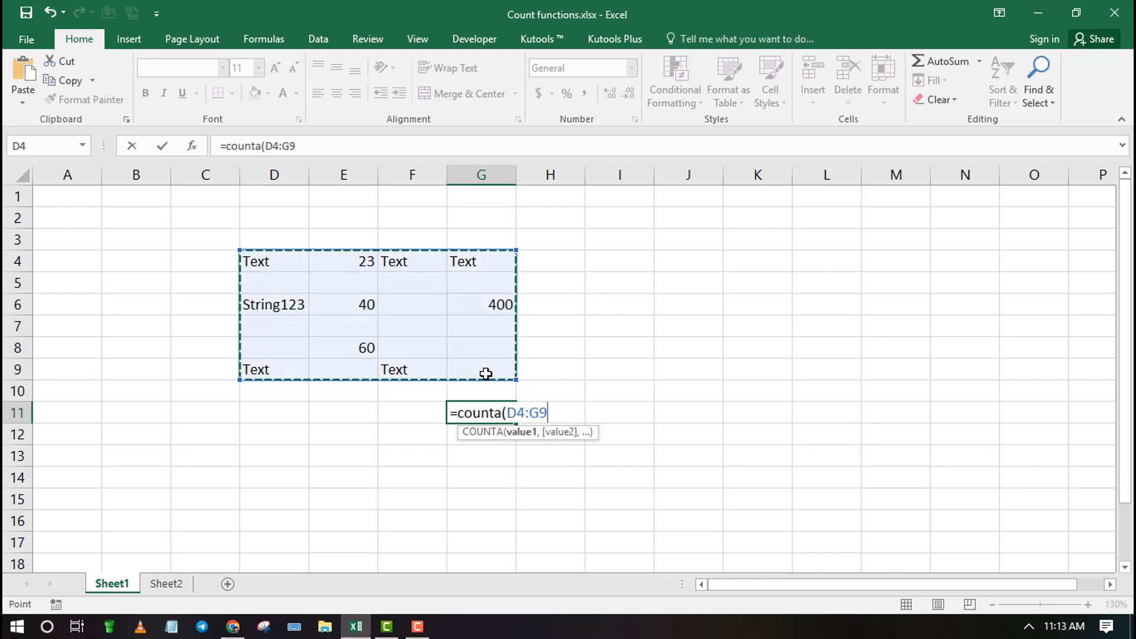
pyautogui.press('Return')
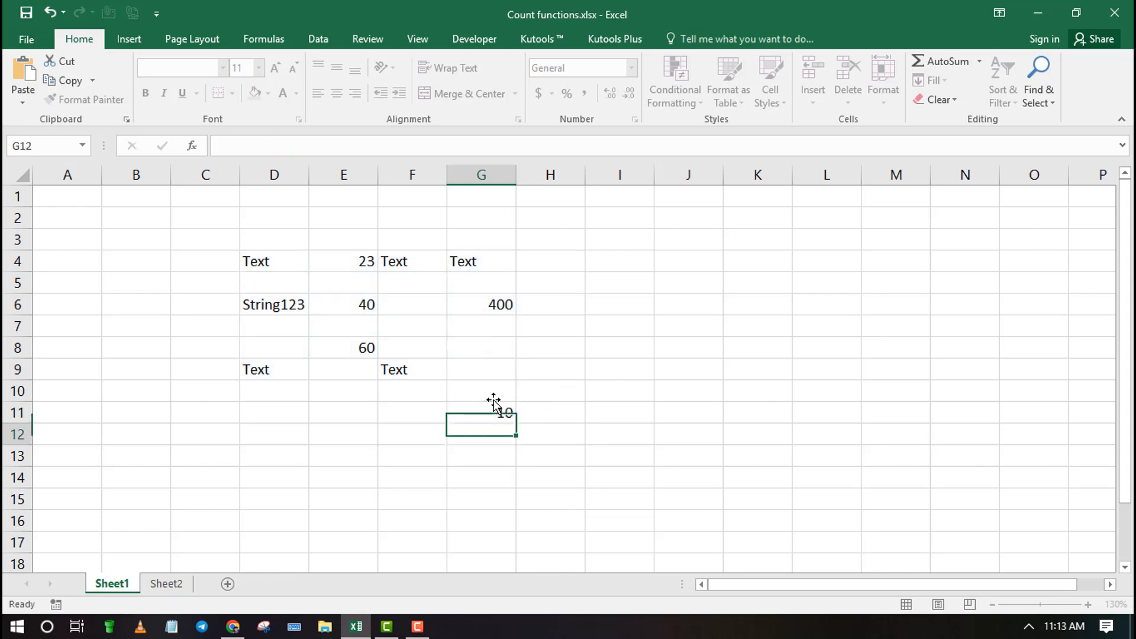
# Replace the COUNTA formula in G11 with =COUNTBLANK(D4:G9) to count the empty cells
pyautogui.click(506, 411)
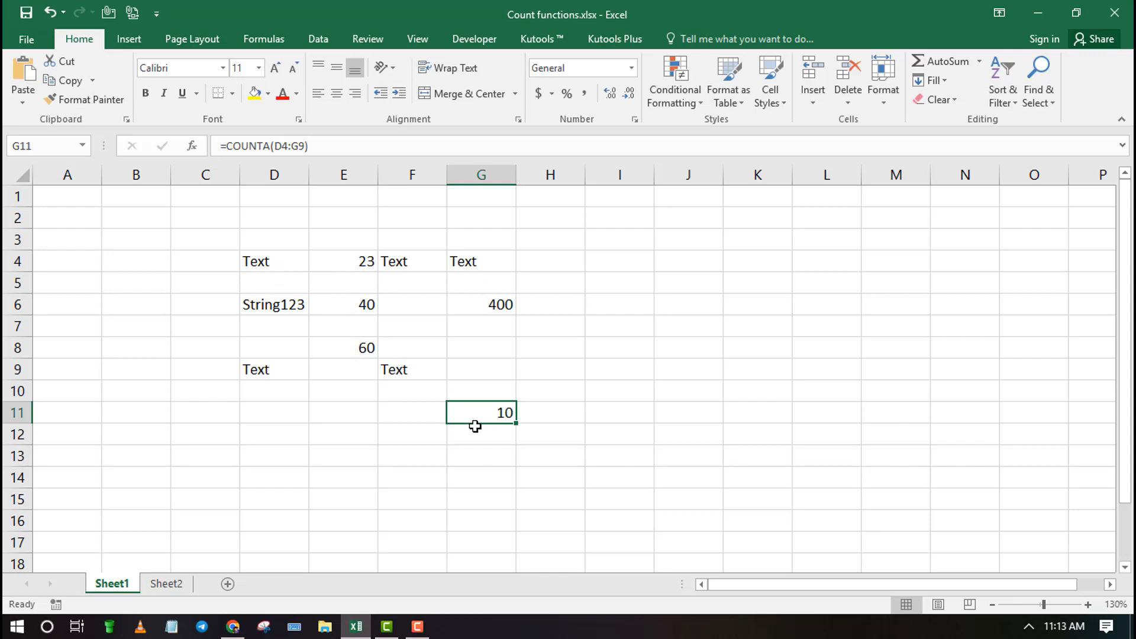
pyautogui.press('BackSpace')
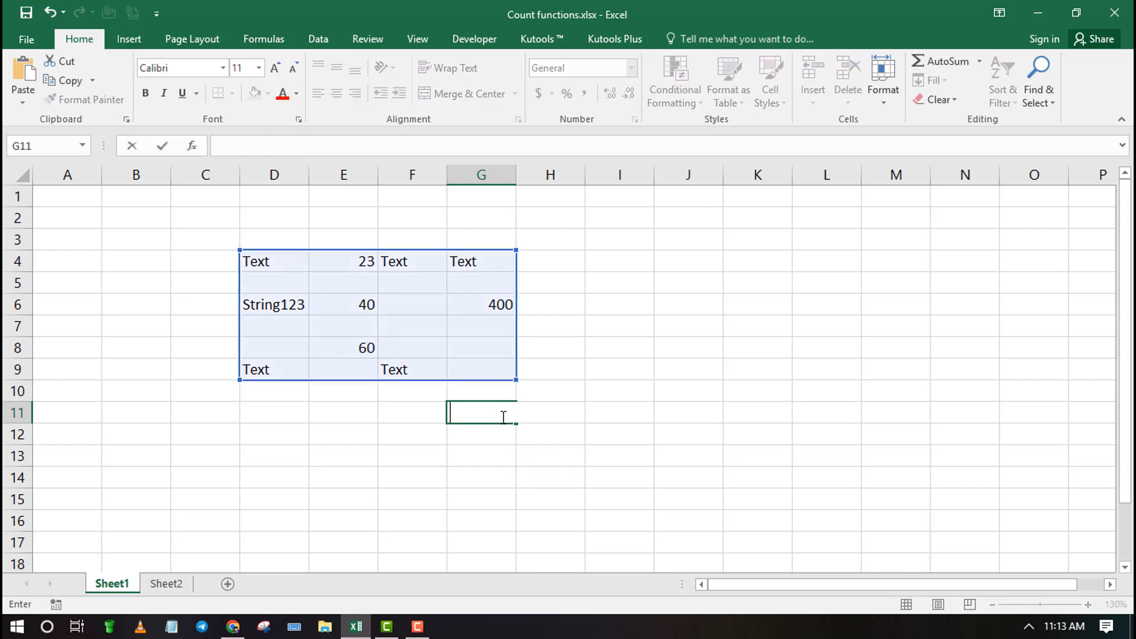
pyautogui.write('=COU')
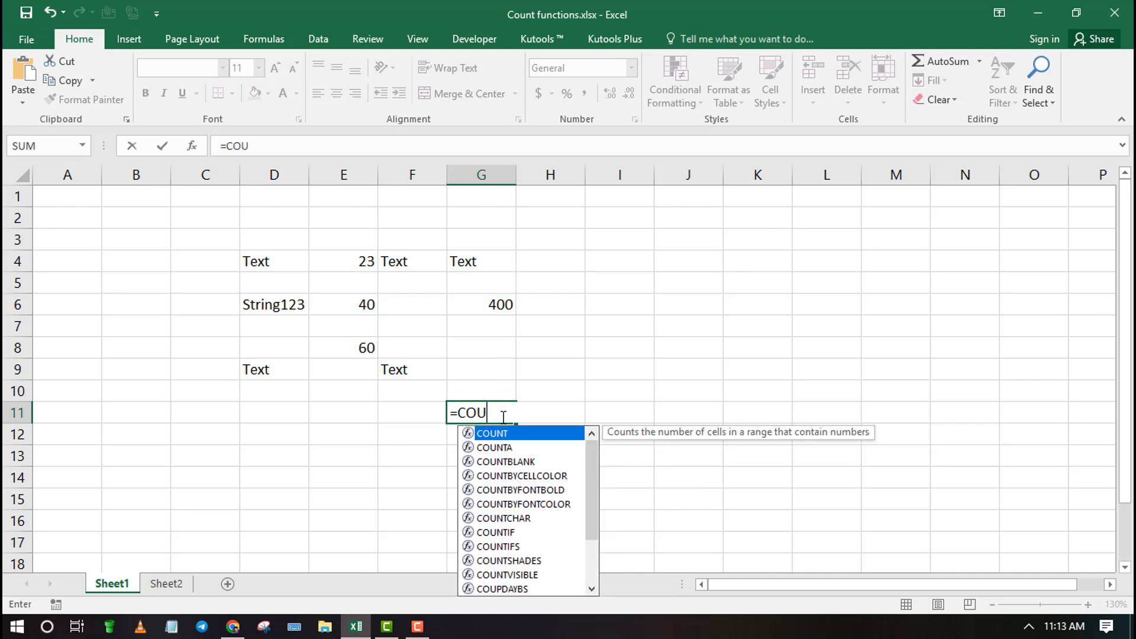
pyautogui.write('NTBLANK')
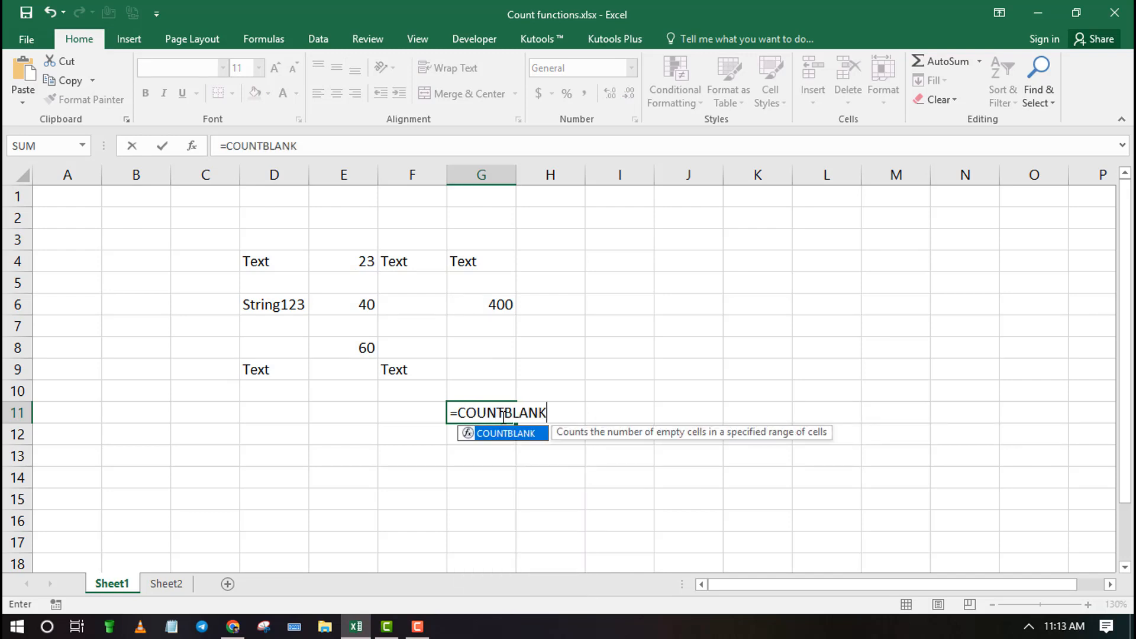
pyautogui.write('(')
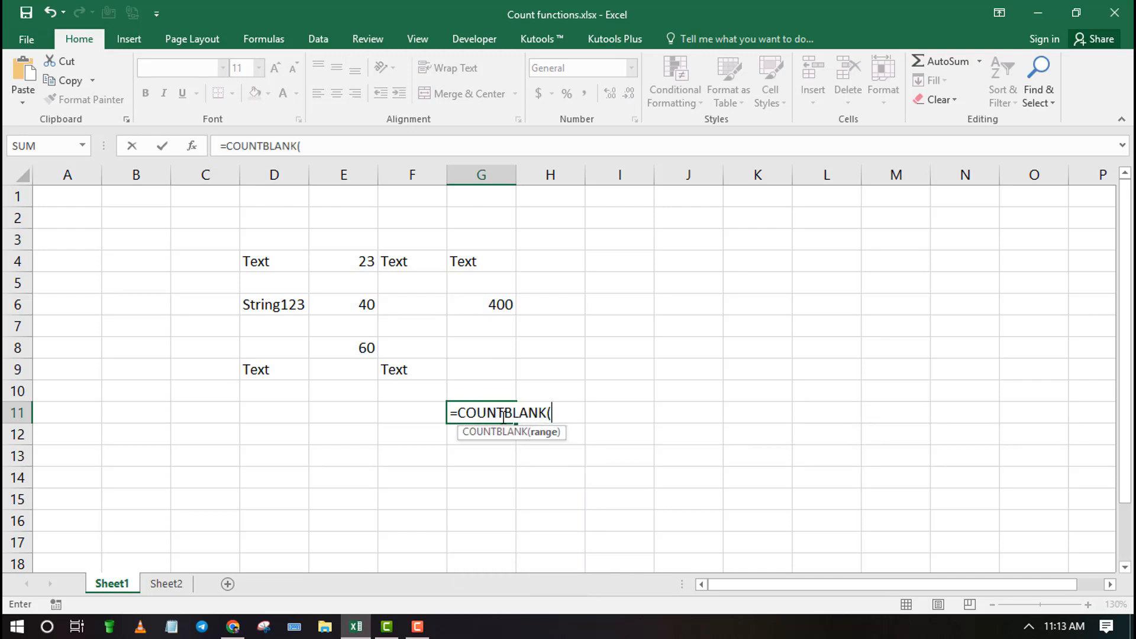
pyautogui.moveTo(264, 262); pyautogui.dragTo(463, 368)
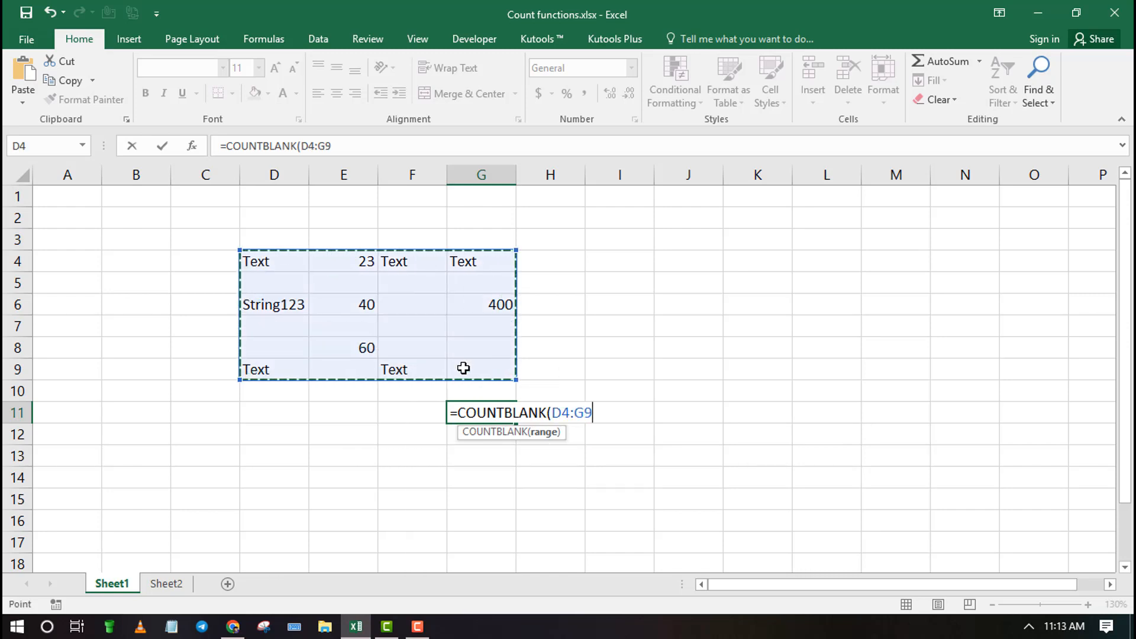
pyautogui.press('Return')
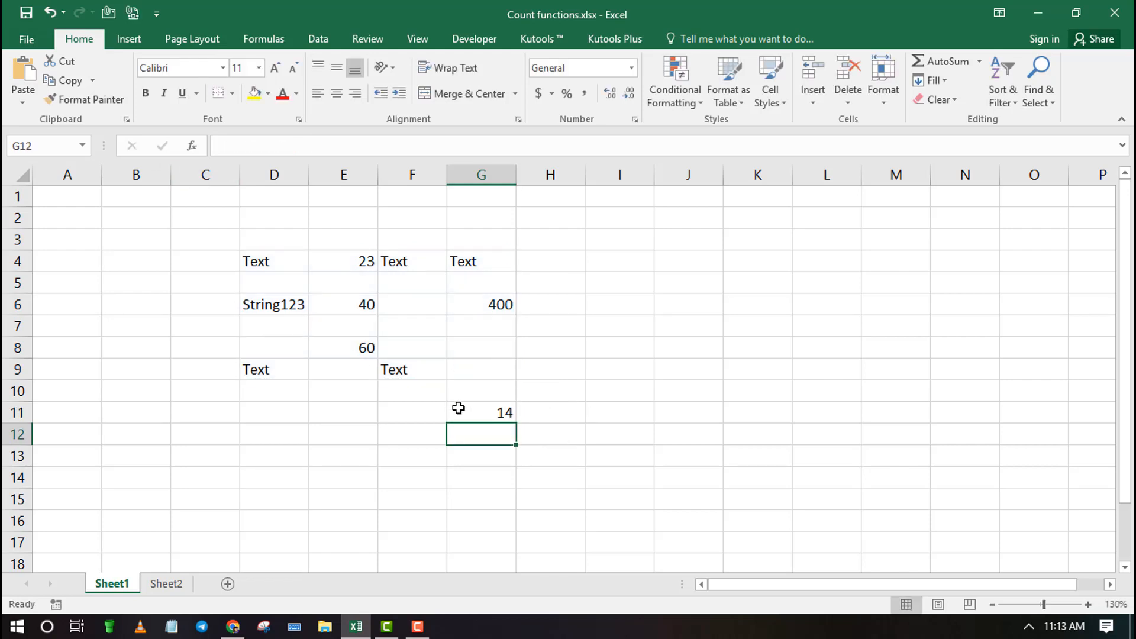
# Clear the COUNTBLANK formula from cell G11 and keep that cell selected
pyautogui.click(459, 410)
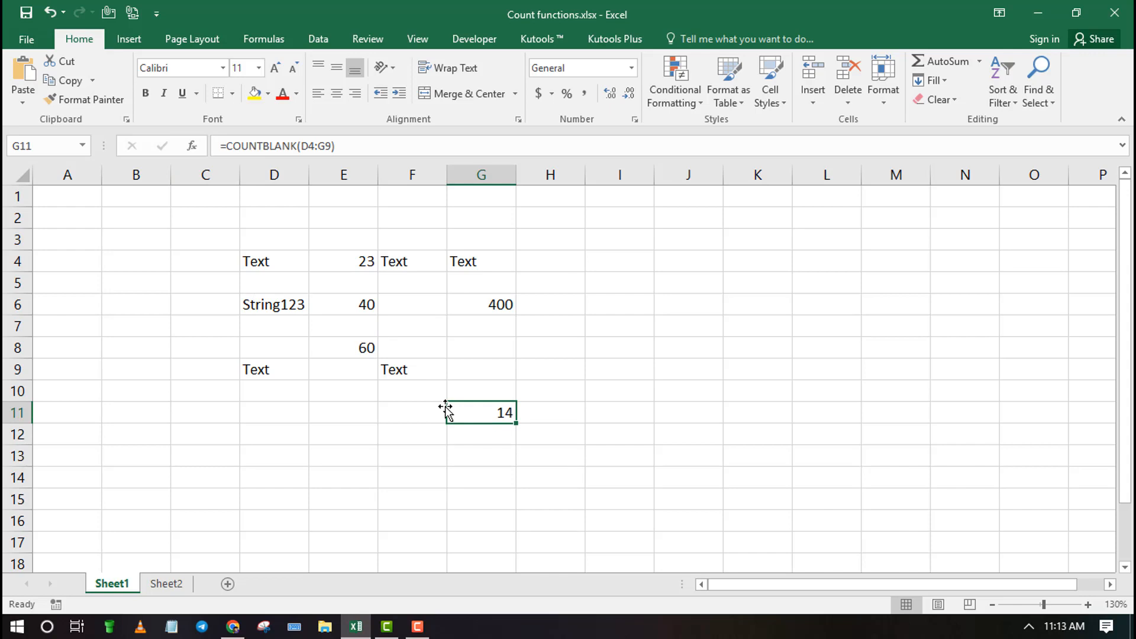
pyautogui.press('BackSpace')
pyautogui.click(490, 435)
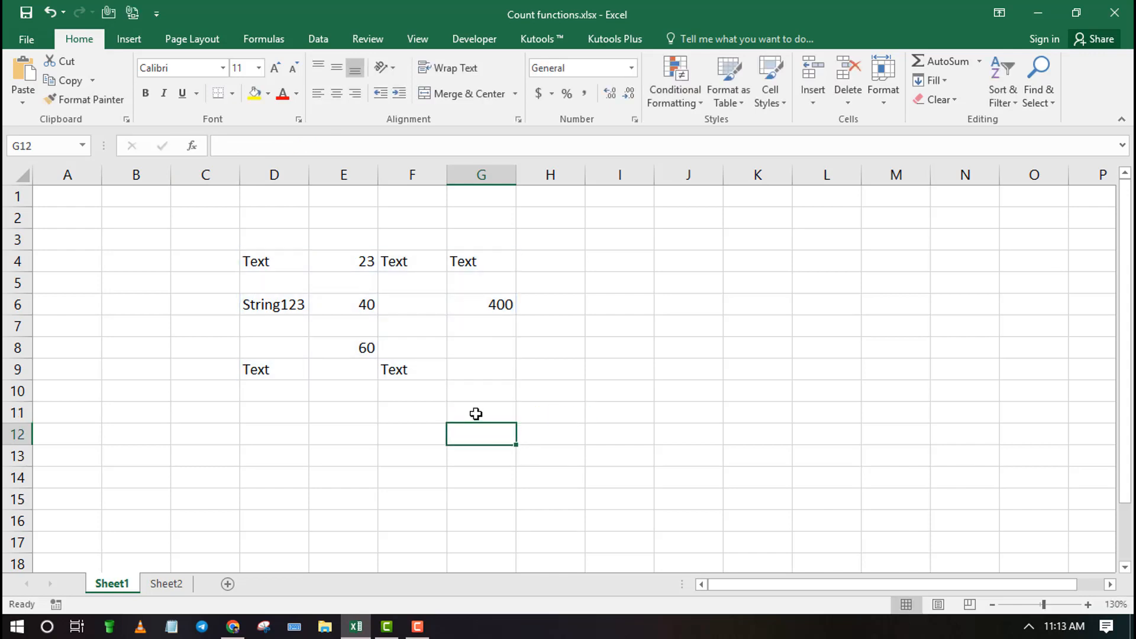
pyautogui.click(475, 413)
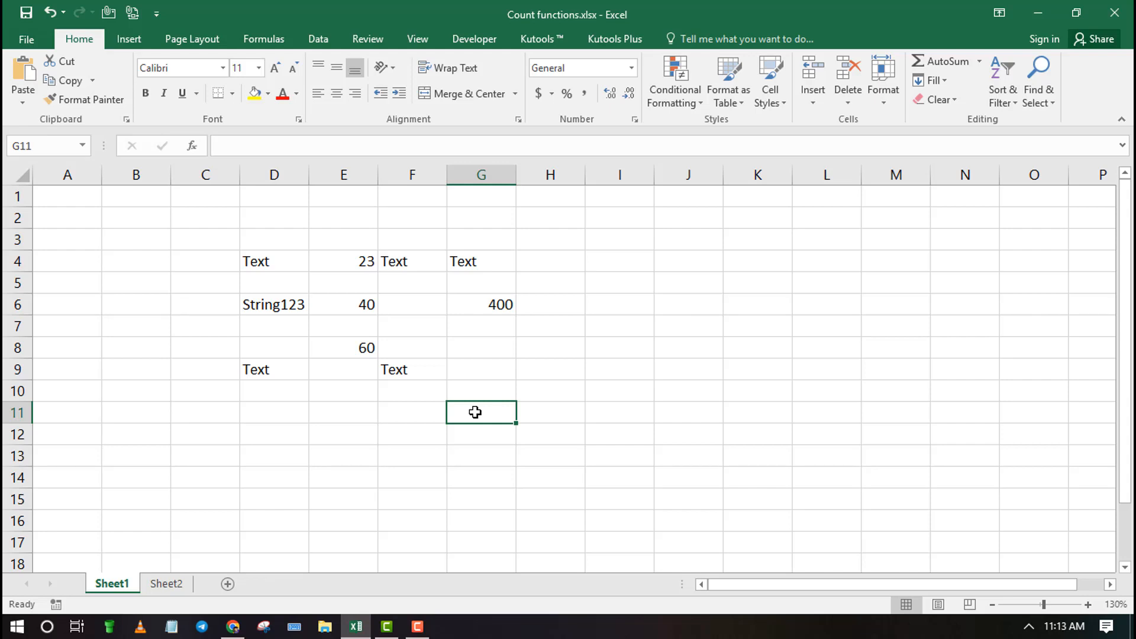
pyautogui.write('=')
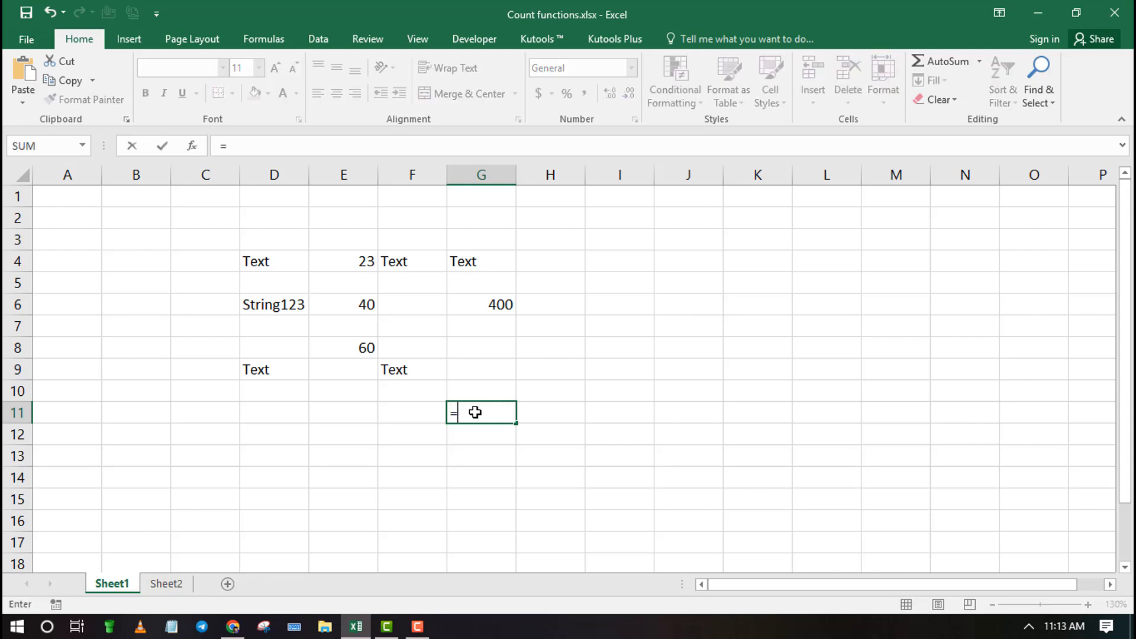
pyautogui.write('cou')
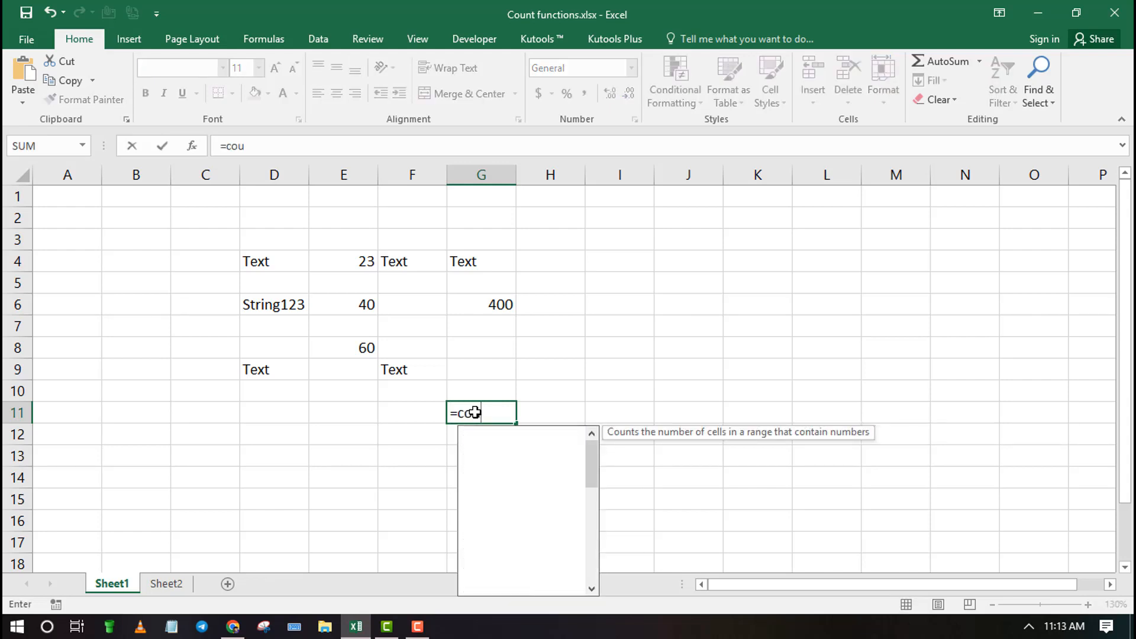
pyautogui.press('BackSpace')
pyautogui.press('BackSpace')
pyautogui.press('BackSpace')
pyautogui.press('BackSpace')
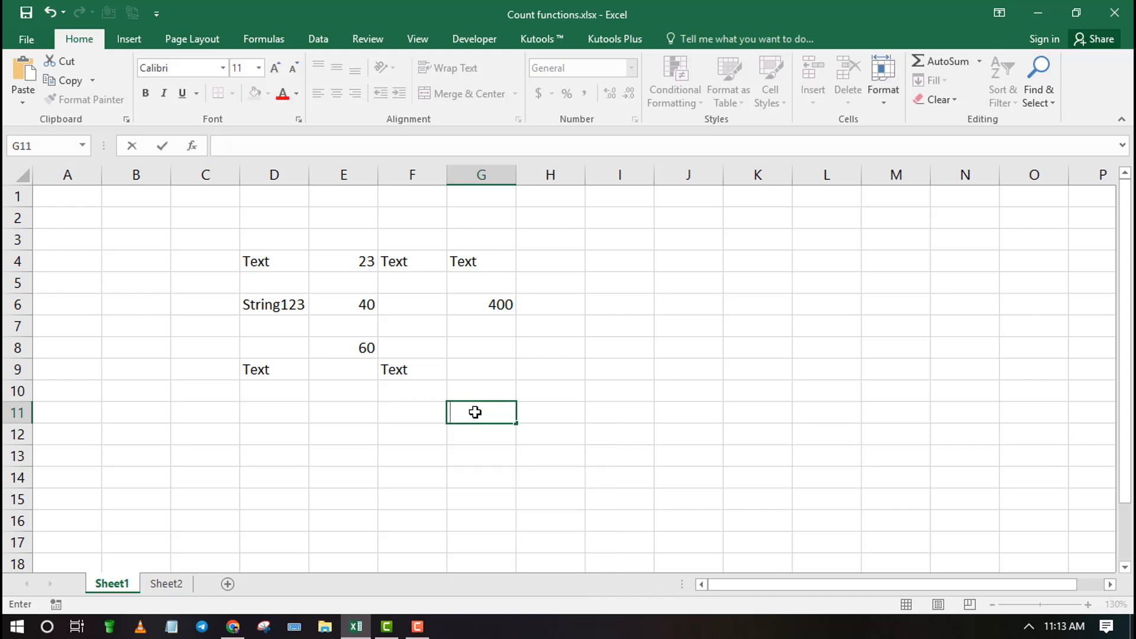
# Enter =COUNTIF(D4:G9,"<50") in G11 to count the cells with values below 50
pyautogui.write('=COUNT')
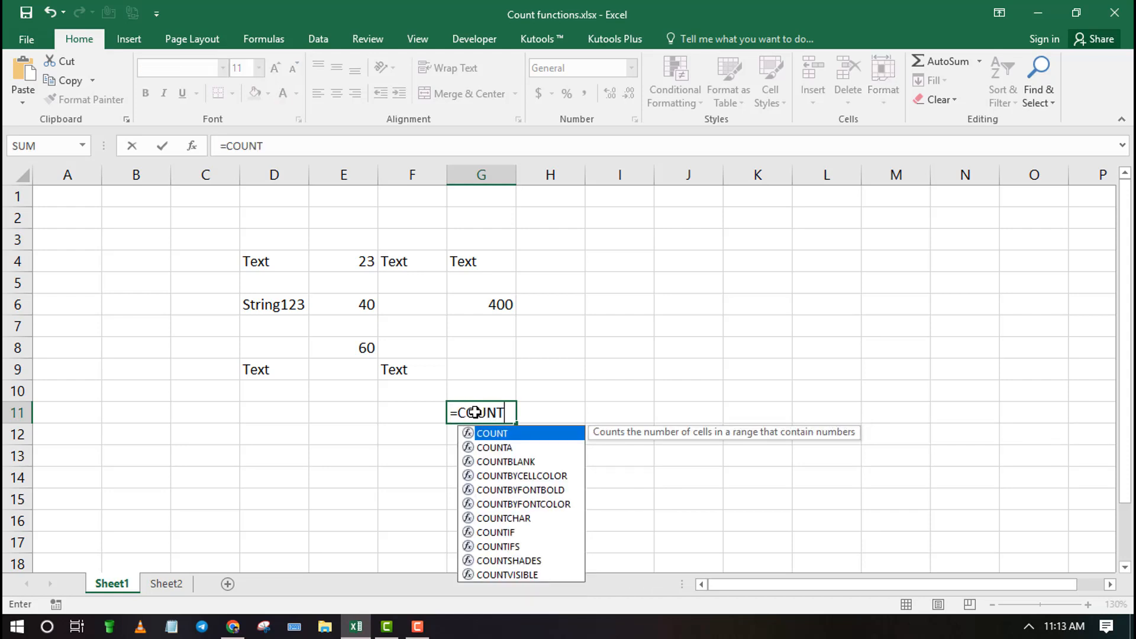
pyautogui.write('IF')
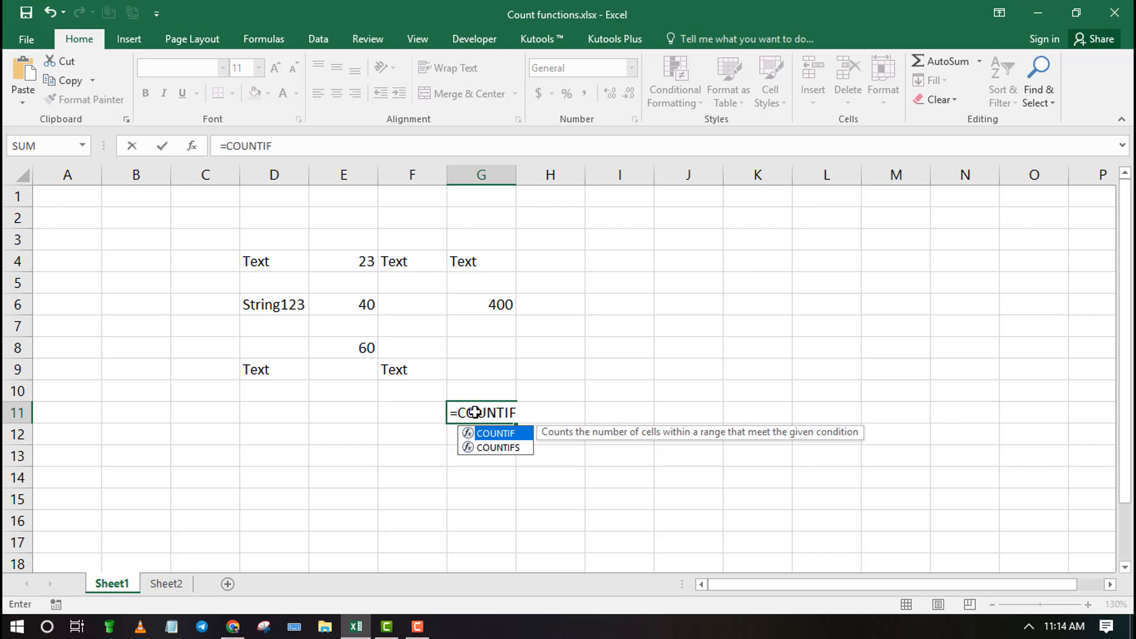
pyautogui.write('(')
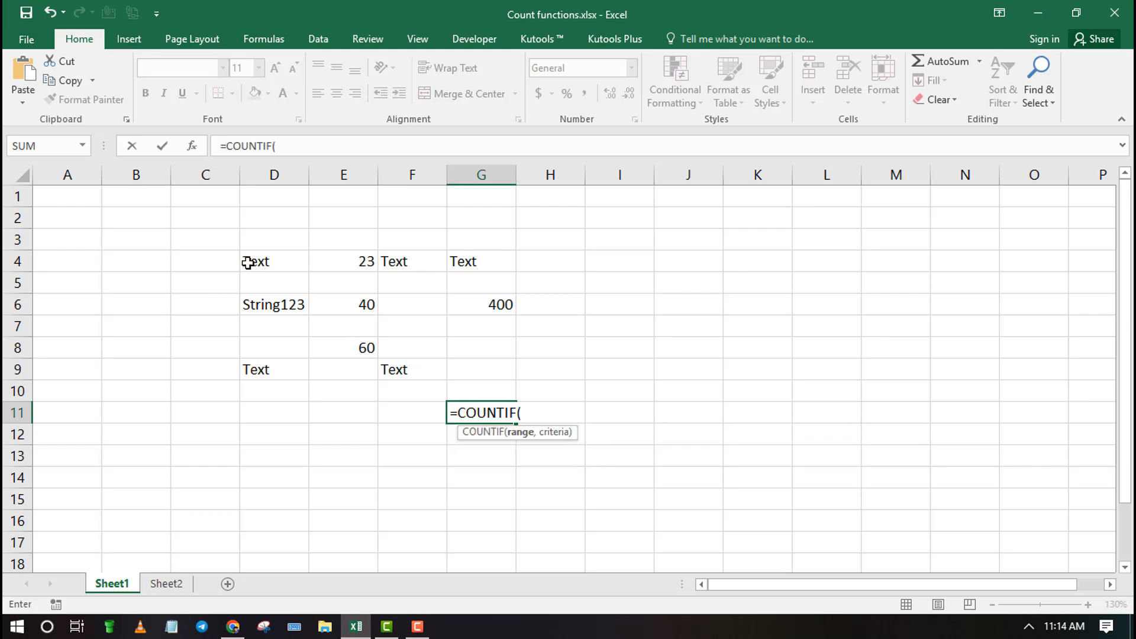
pyautogui.moveTo(246, 261); pyautogui.dragTo(479, 367)
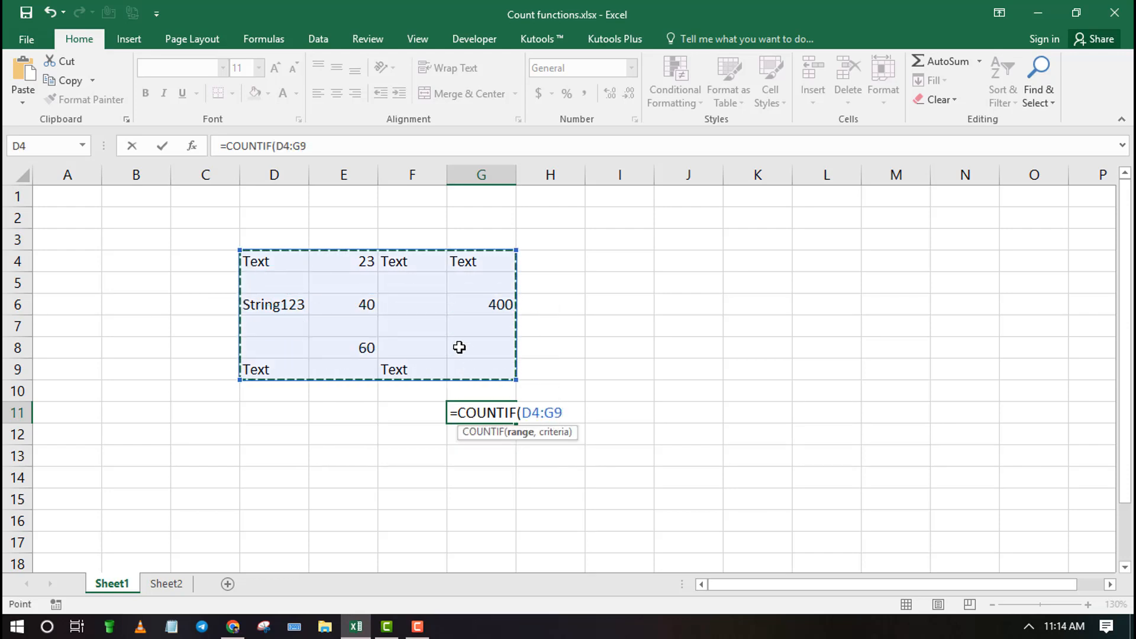
pyautogui.write(',"<')
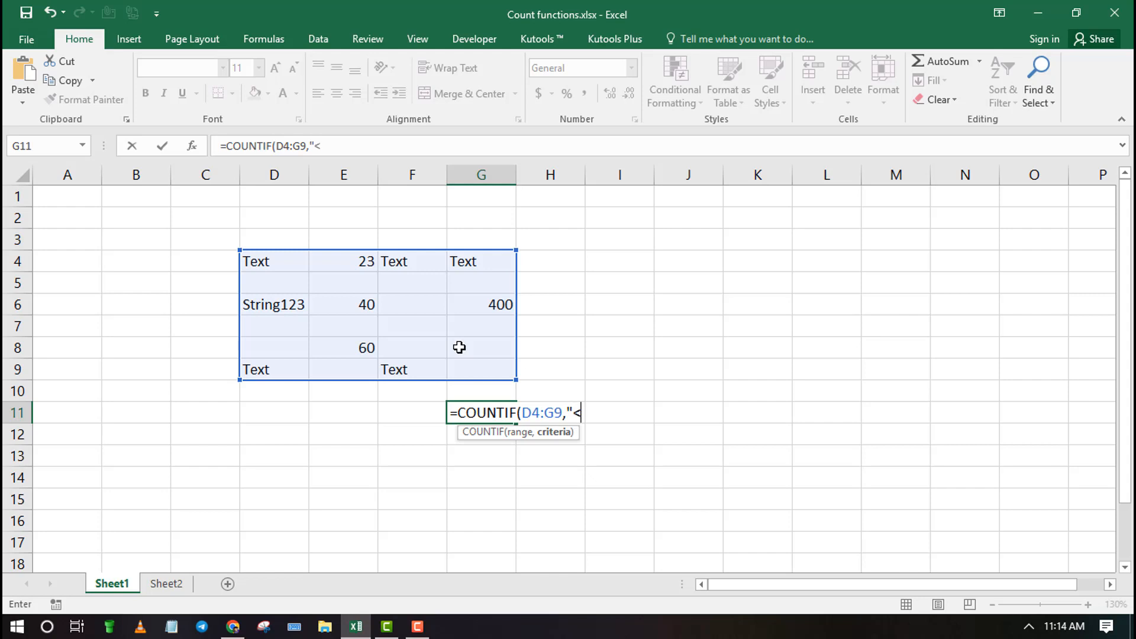
pyautogui.write('50"')
pyautogui.press('Return')
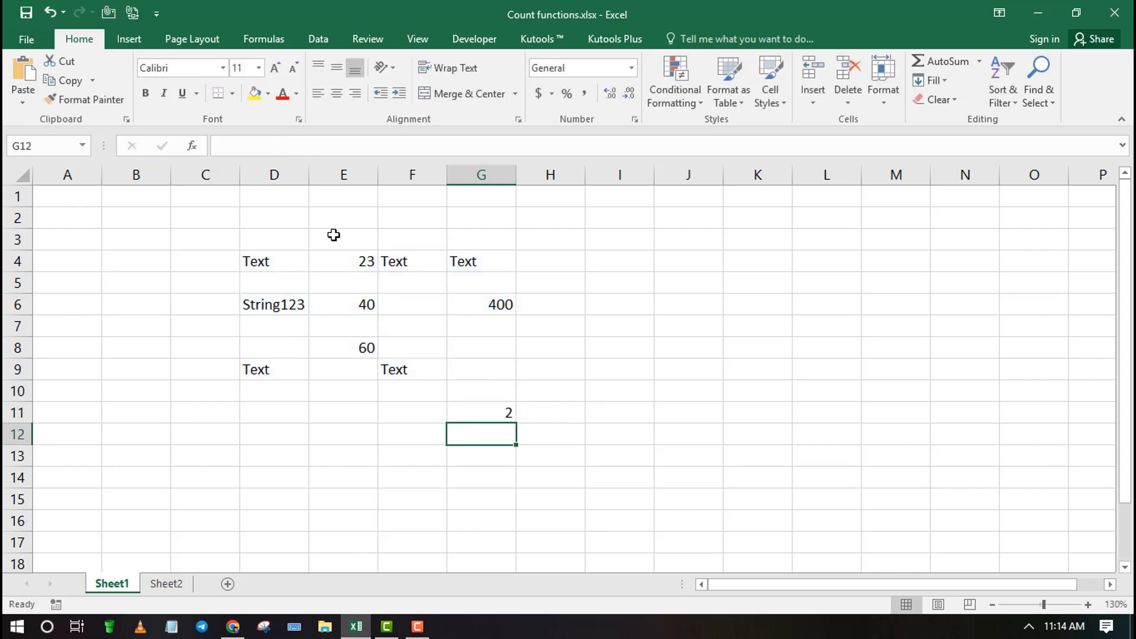
# Check the numbers in E4, E6 and E8 against the less-than-50 criterion
pyautogui.click(366, 261)
pyautogui.click(359, 307)
pyautogui.click(362, 346)
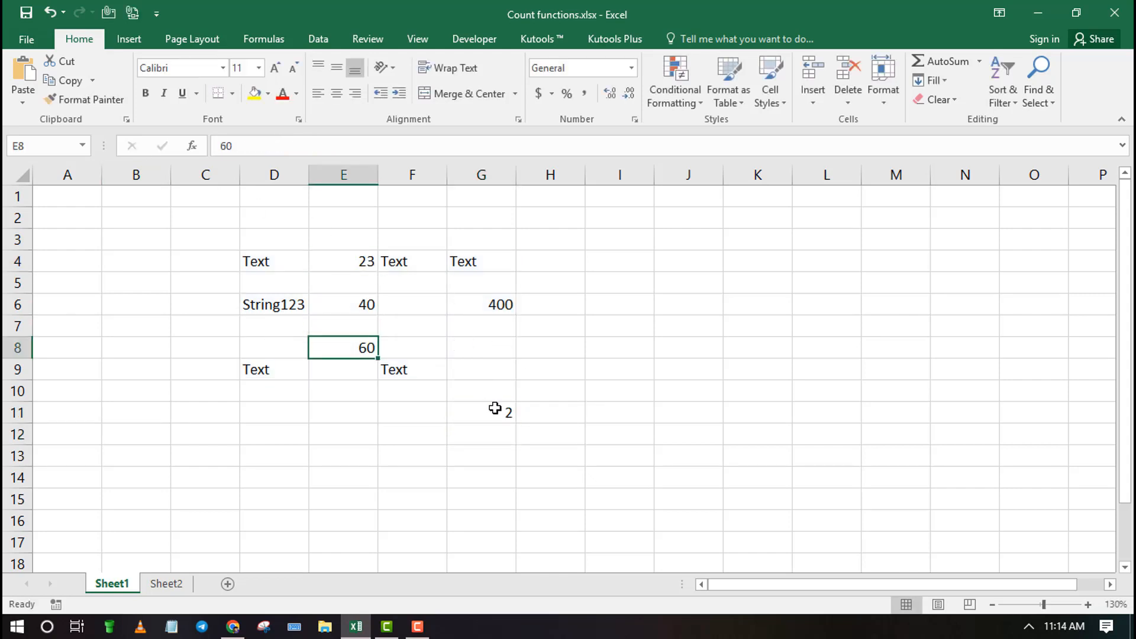
# Clear the COUNTIF formula with the "<50" criterion from cell G11, keeping the cell open for editing
pyautogui.click(498, 413)
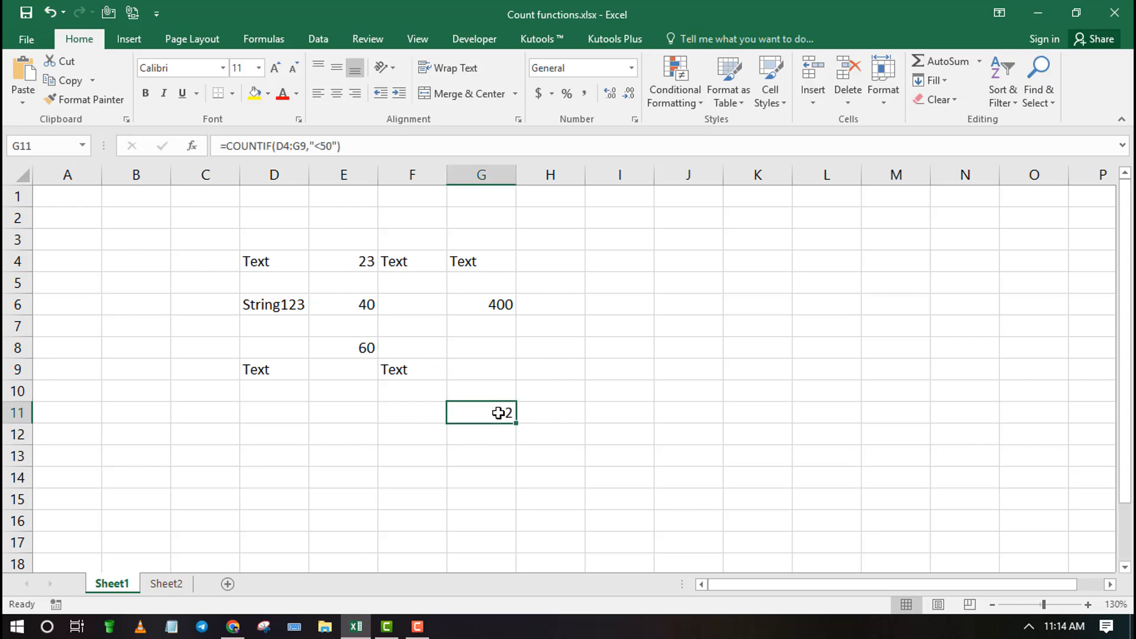
pyautogui.doubleClick(498, 413)
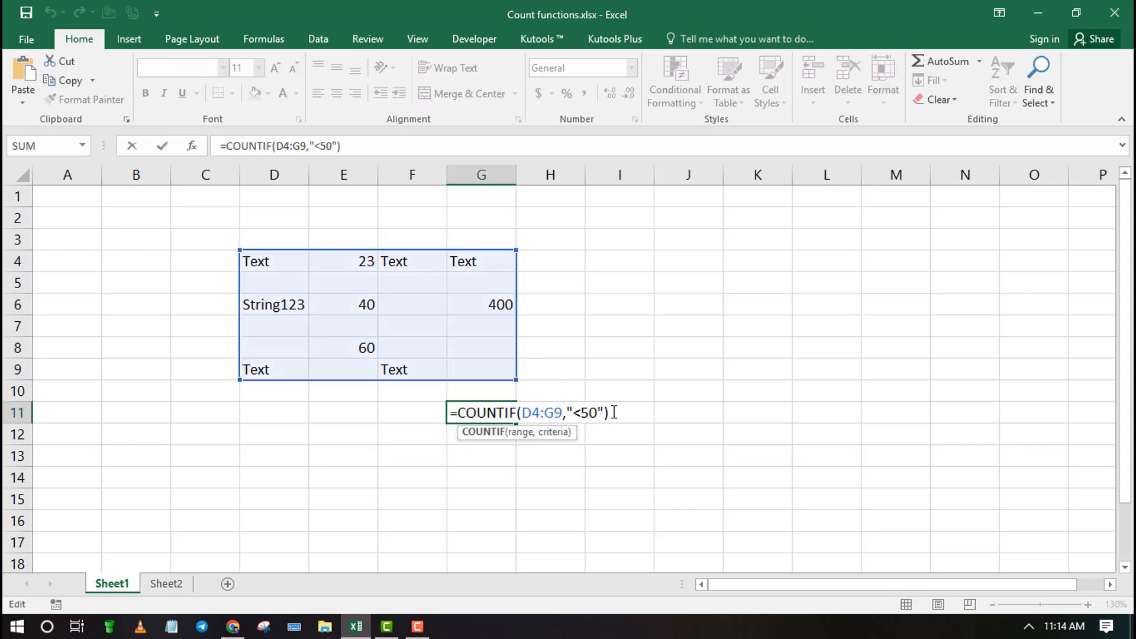
pyautogui.moveTo(342, 145); pyautogui.dragTo(220, 140)
pyautogui.press('BackSpace')
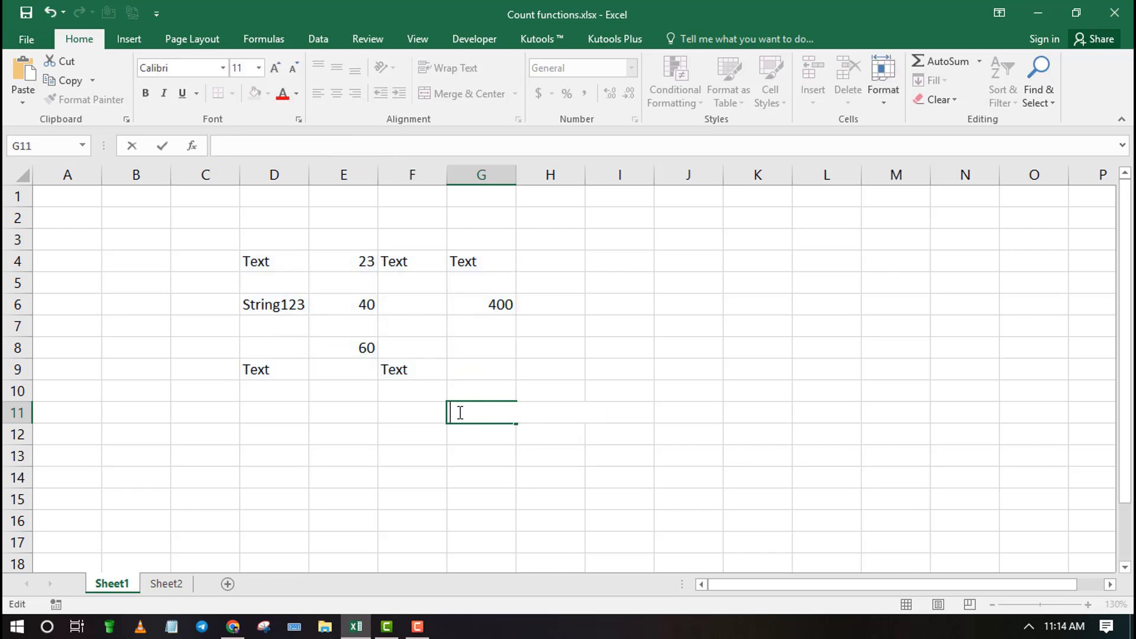
# Enter =COUNTIF(D4:G9,"*") in G11 to count the cells containing text, and reselect the cell
pyautogui.write('=COUNT')
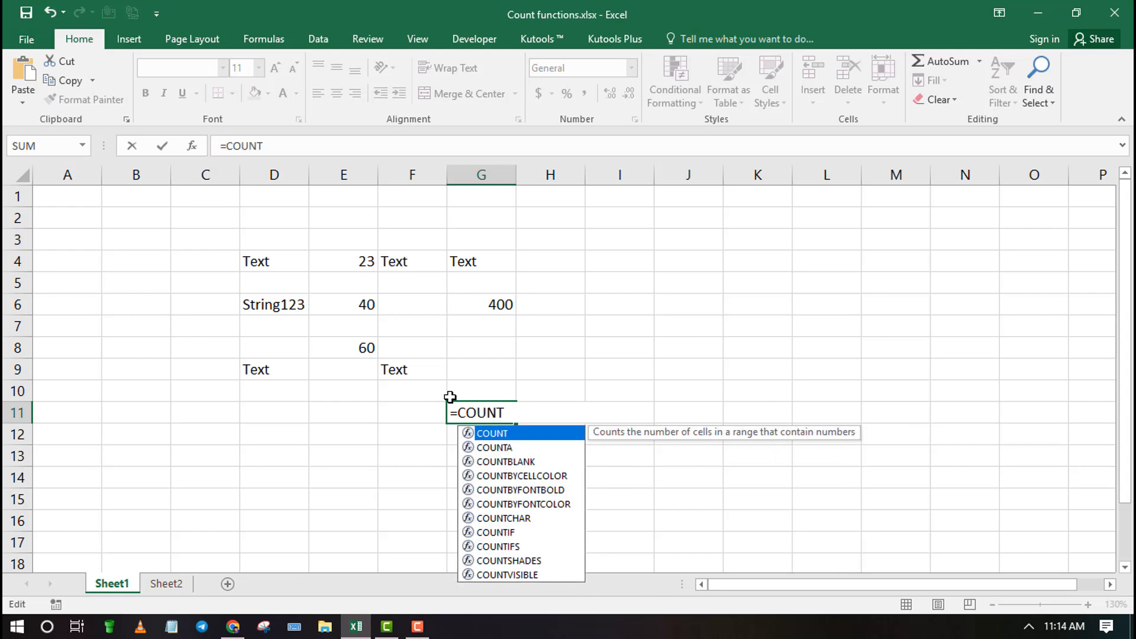
pyautogui.write('IF')
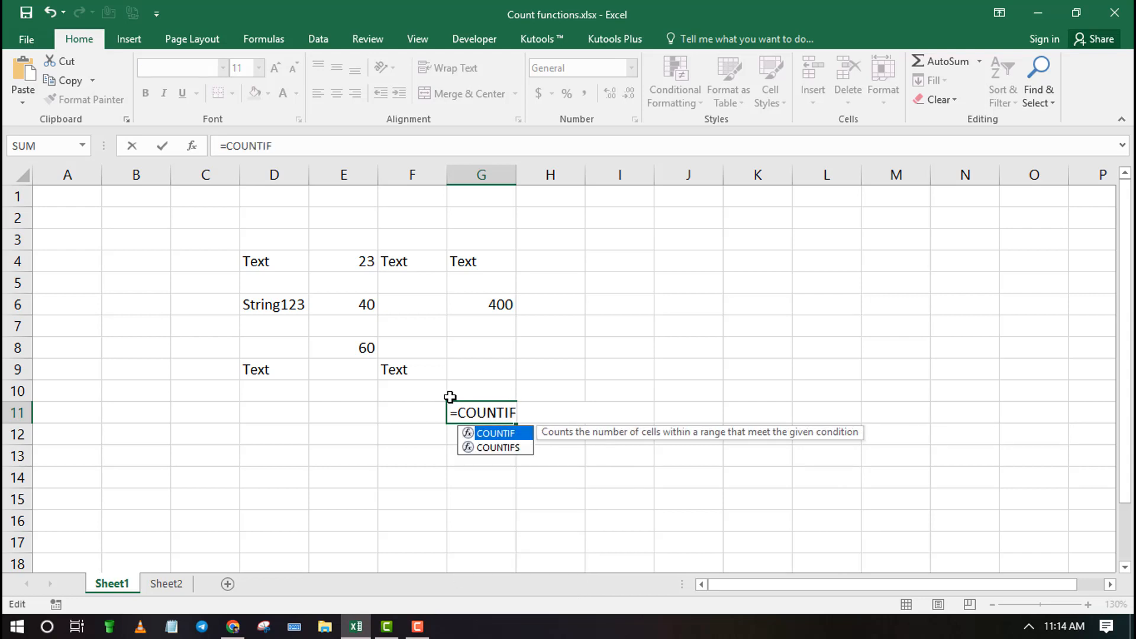
pyautogui.write('(')
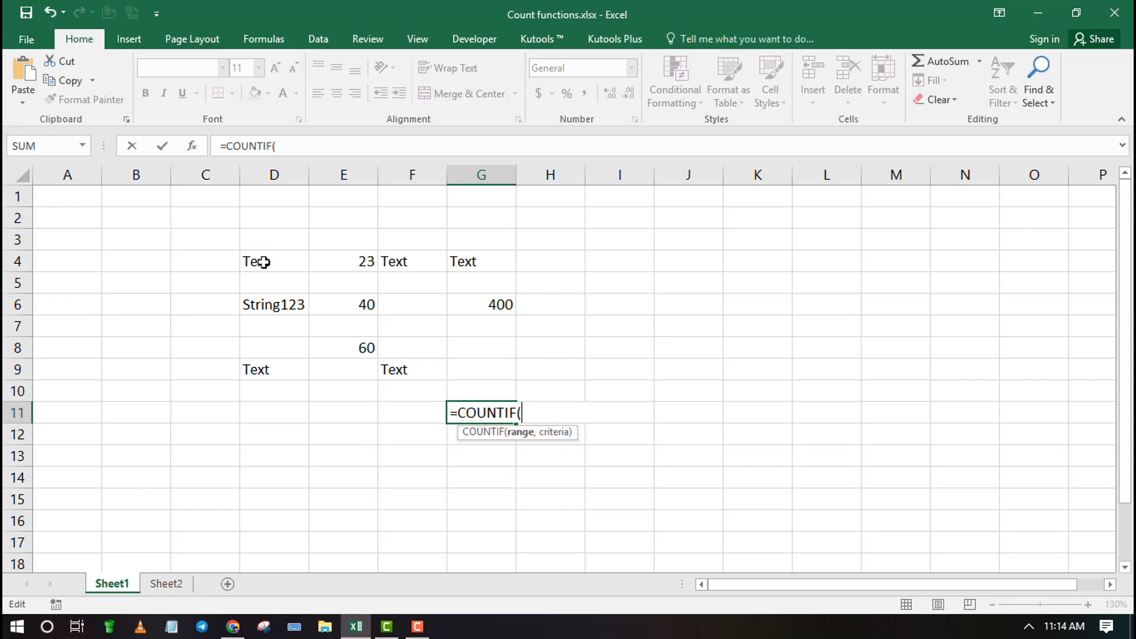
pyautogui.moveTo(263, 261); pyautogui.dragTo(471, 374)
pyautogui.write(',"*')
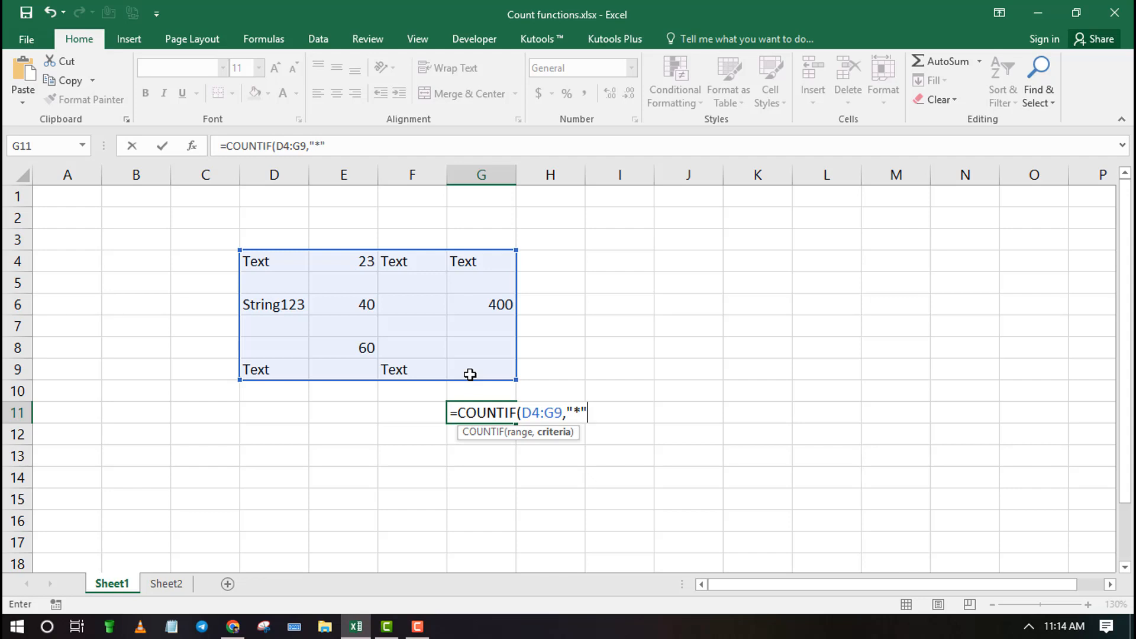
pyautogui.write('")')
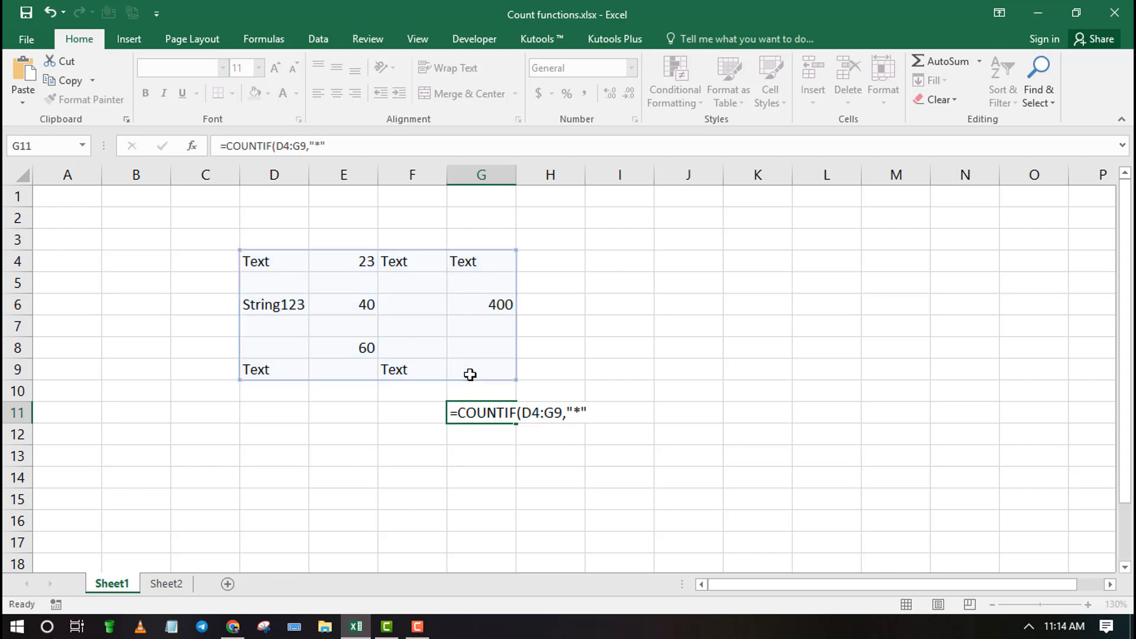
pyautogui.press('Return')
pyautogui.click(491, 409)
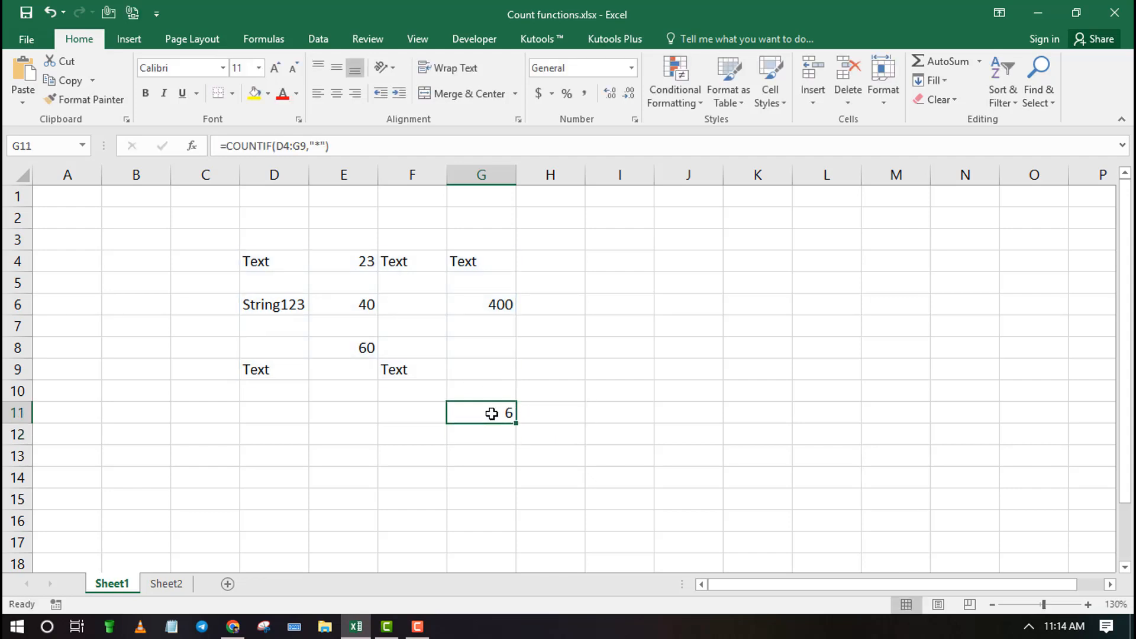
# Check the text cells D4, D6, D9, F4, F9 and G4 against the "*" criterion
pyautogui.click(257, 269)
pyautogui.click(272, 300)
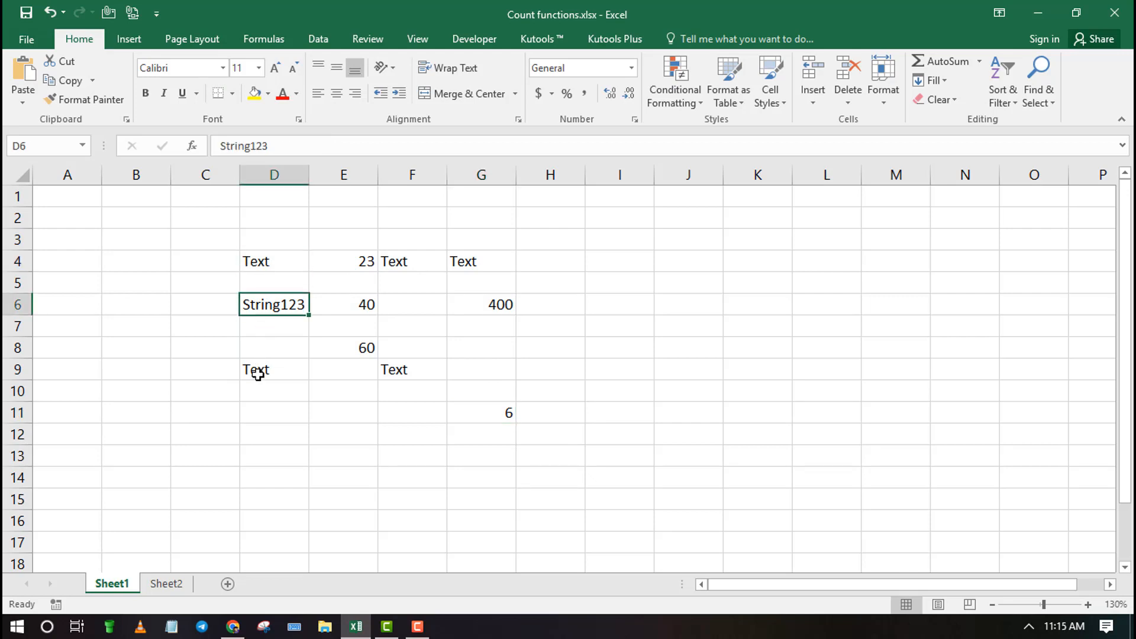
pyautogui.click(257, 374)
pyautogui.click(406, 267)
pyautogui.click(397, 327)
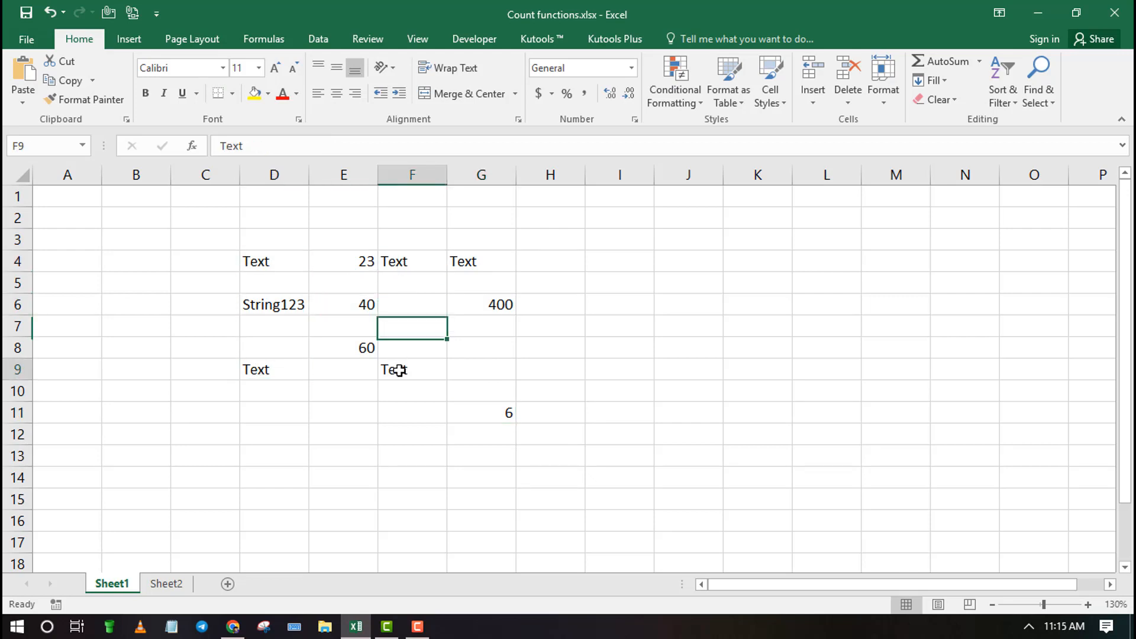
pyautogui.click(395, 367)
pyautogui.click(462, 257)
# Clear the COUNTIF text-count formula from G11 and switch to Sheet2
pyautogui.click(484, 409)
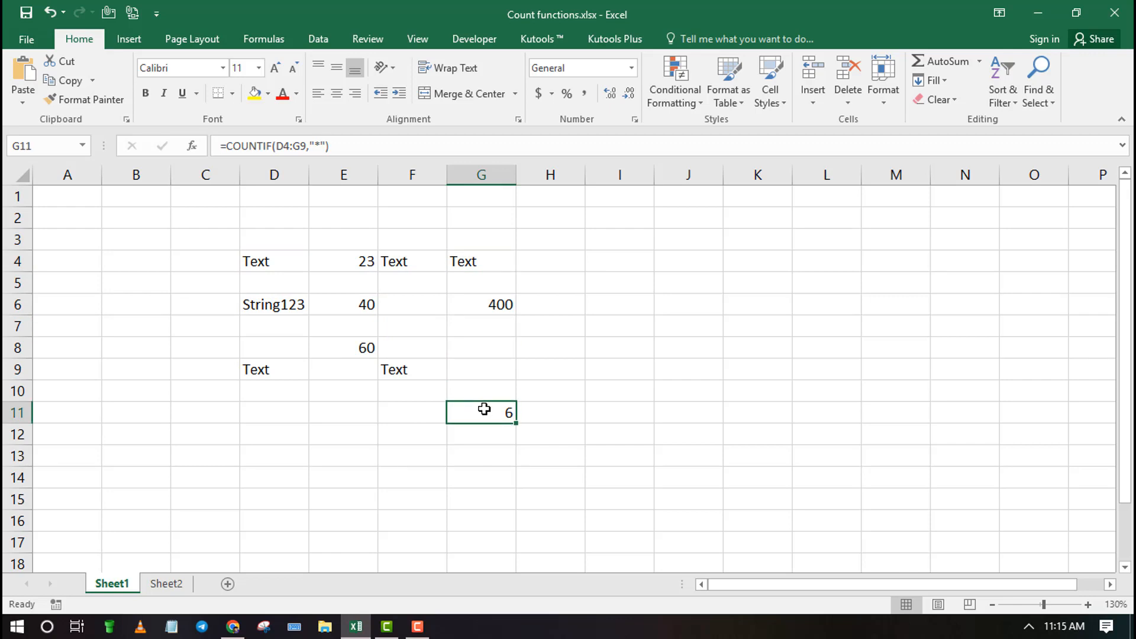
pyautogui.press('BackSpace')
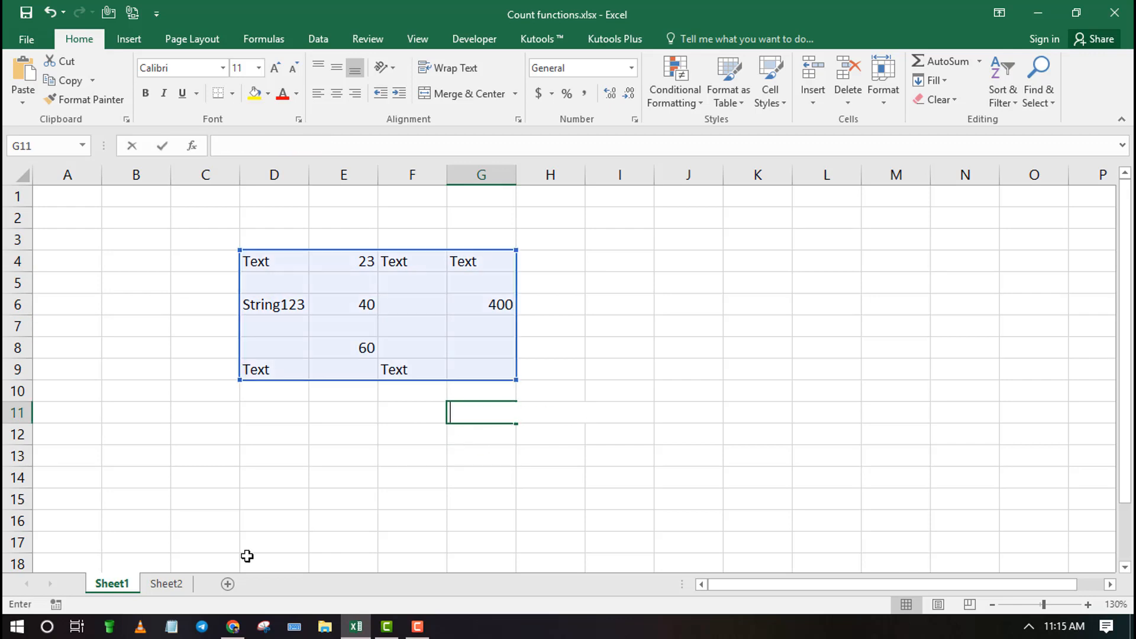
pyautogui.click(179, 588)
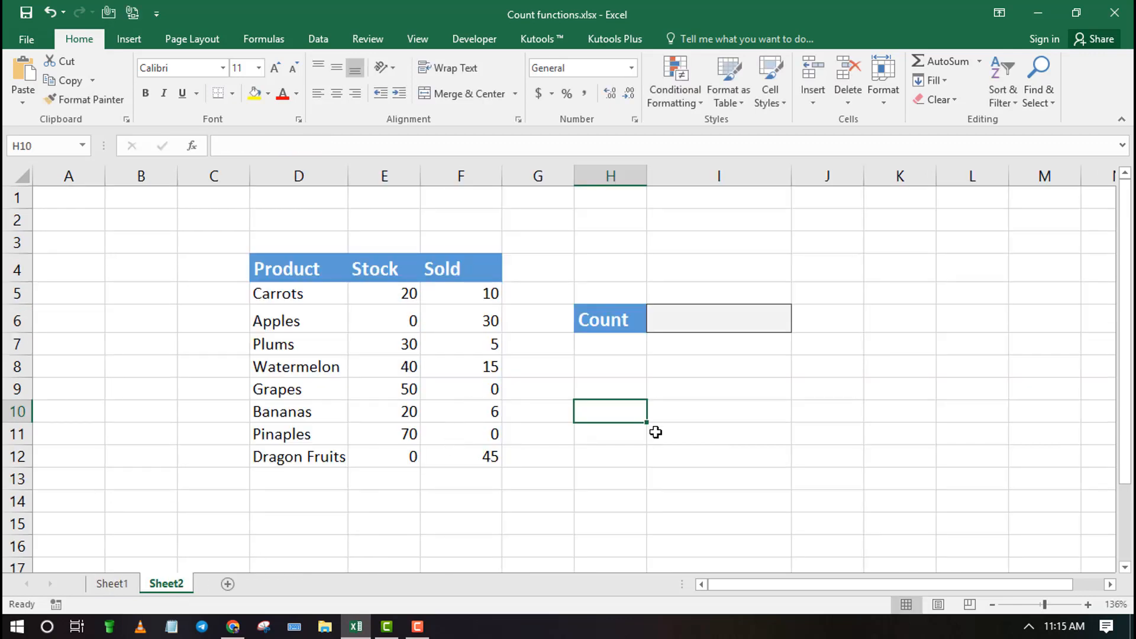
# Make the Count result cell I6 bold and begin a COUNTIFS formula there with Stock range E5:E12 and criterion ">0"
pyautogui.click(679, 323)
pyautogui.hotkey('ctrl', 'b')
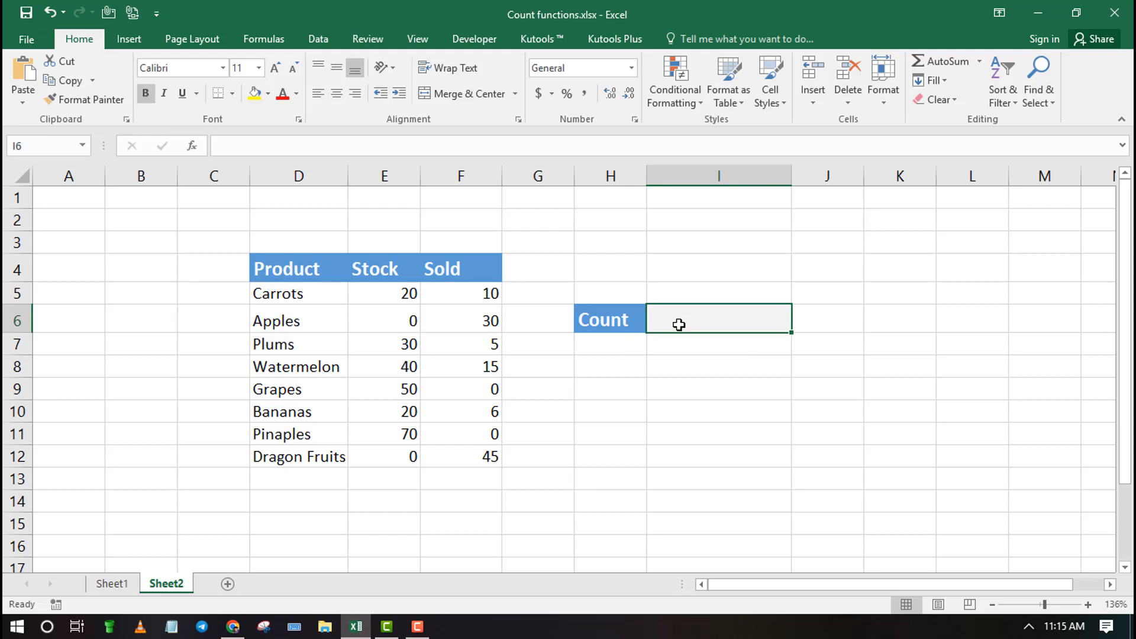
pyautogui.write('=')
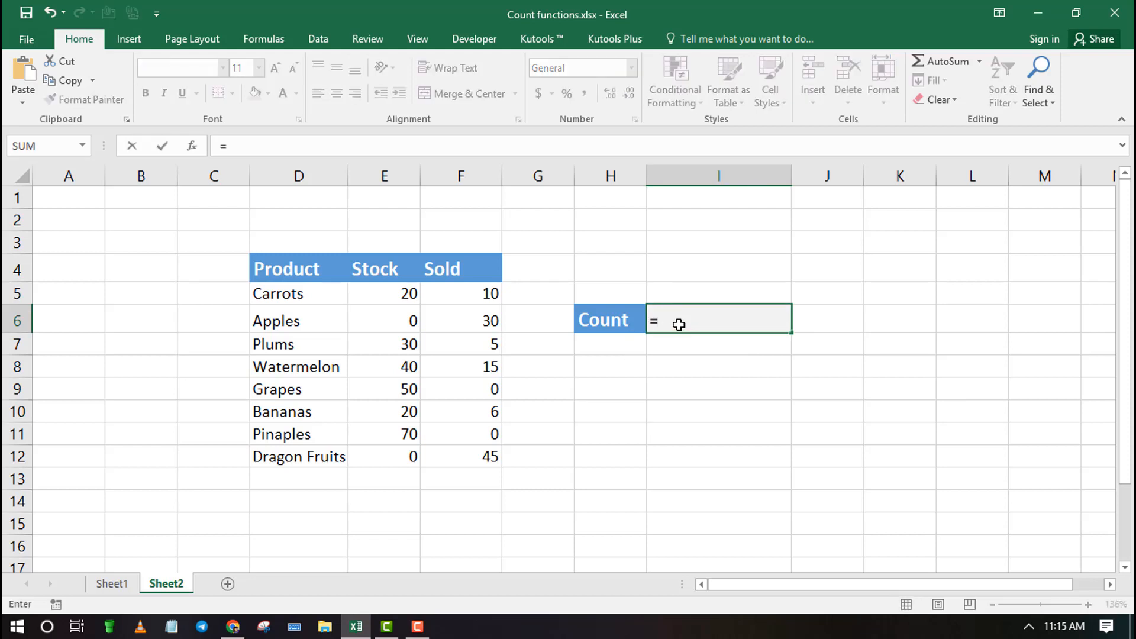
pyautogui.write('COU')
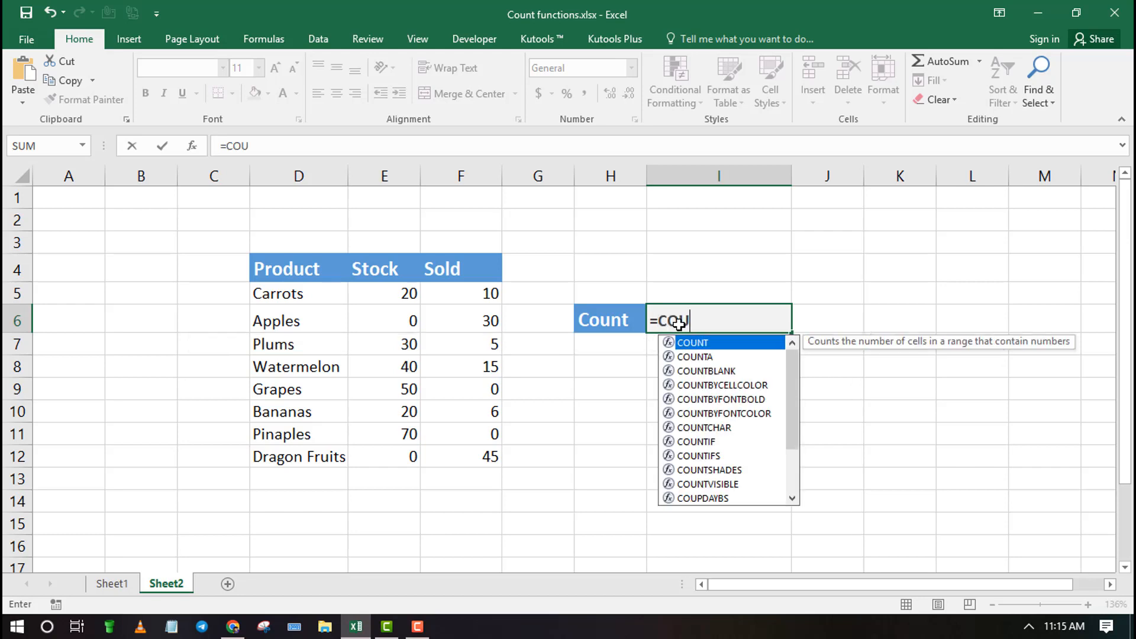
pyautogui.write('NTIF')
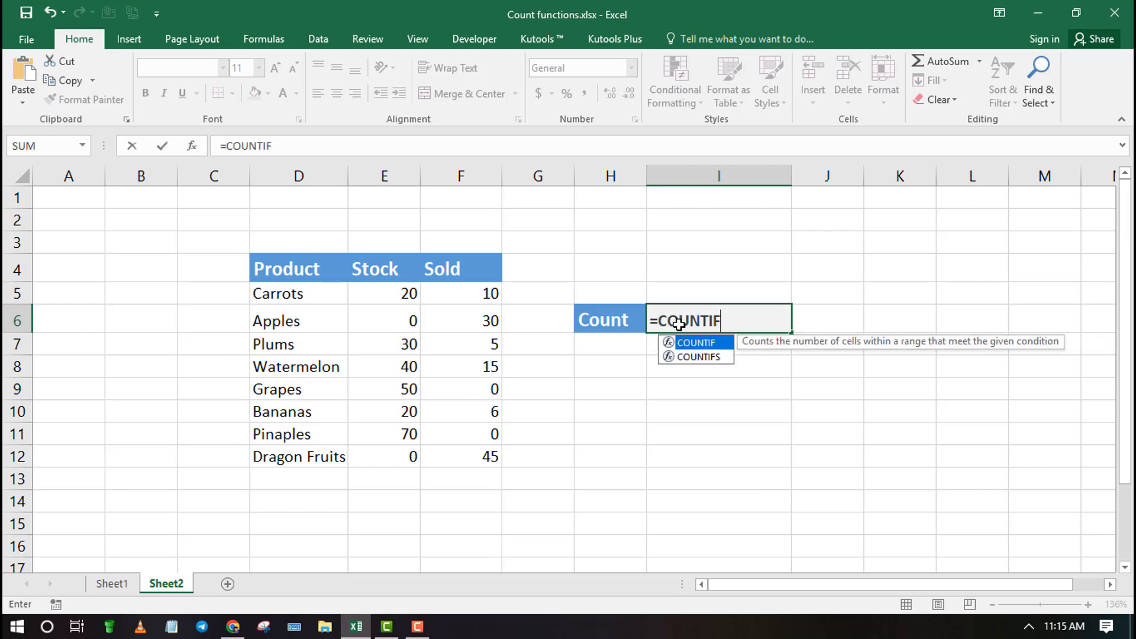
pyautogui.write('S(')
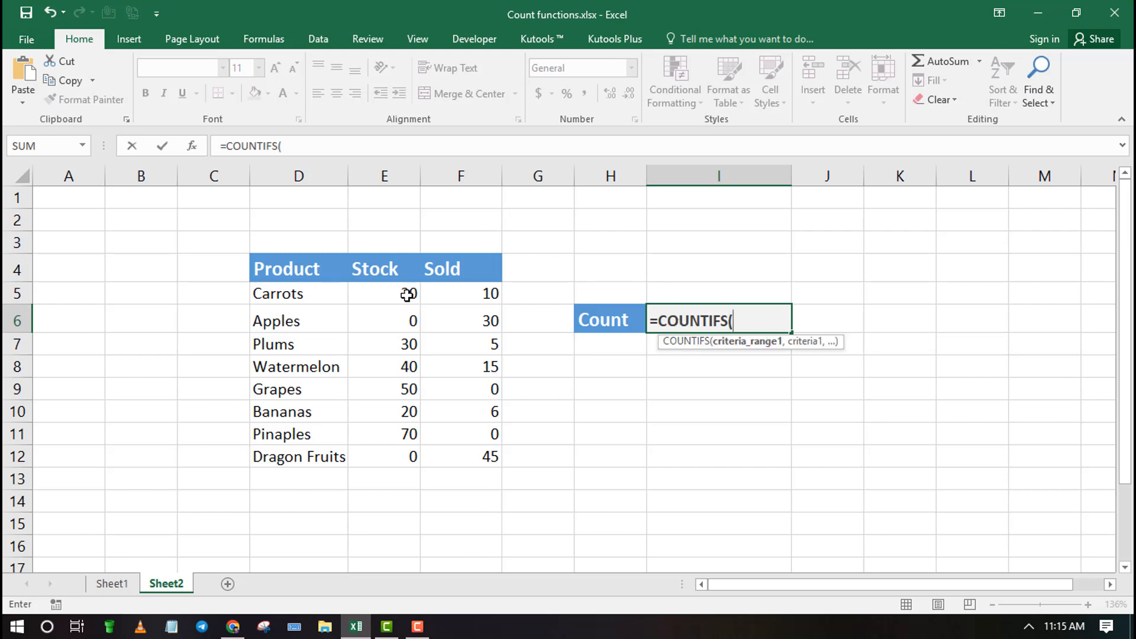
pyautogui.moveTo(410, 296); pyautogui.dragTo(417, 453)
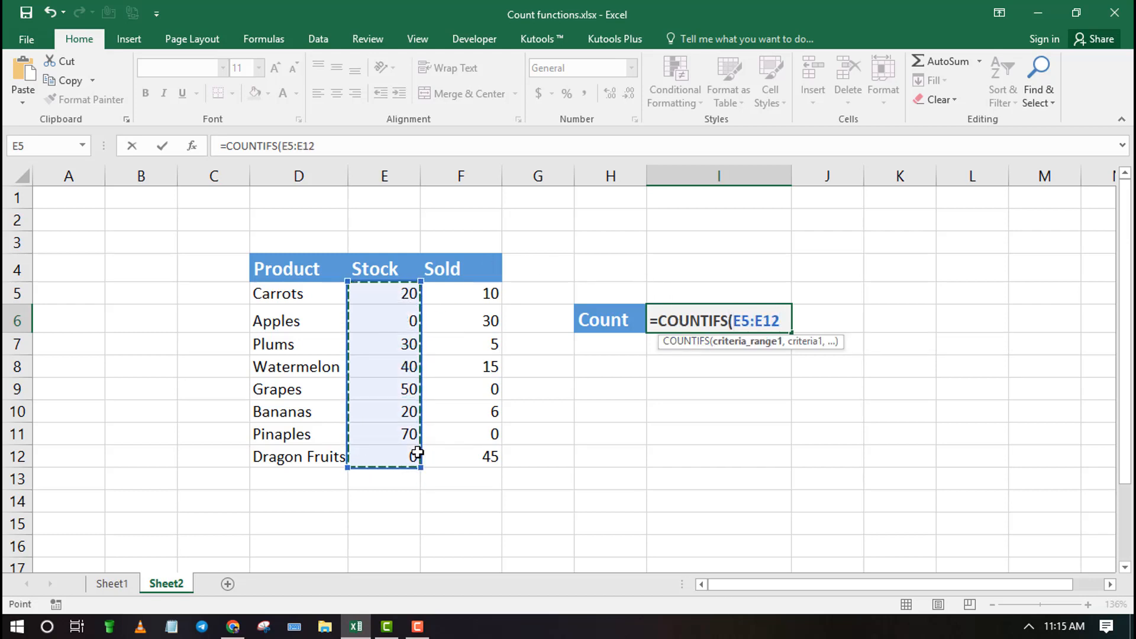
pyautogui.write(',')
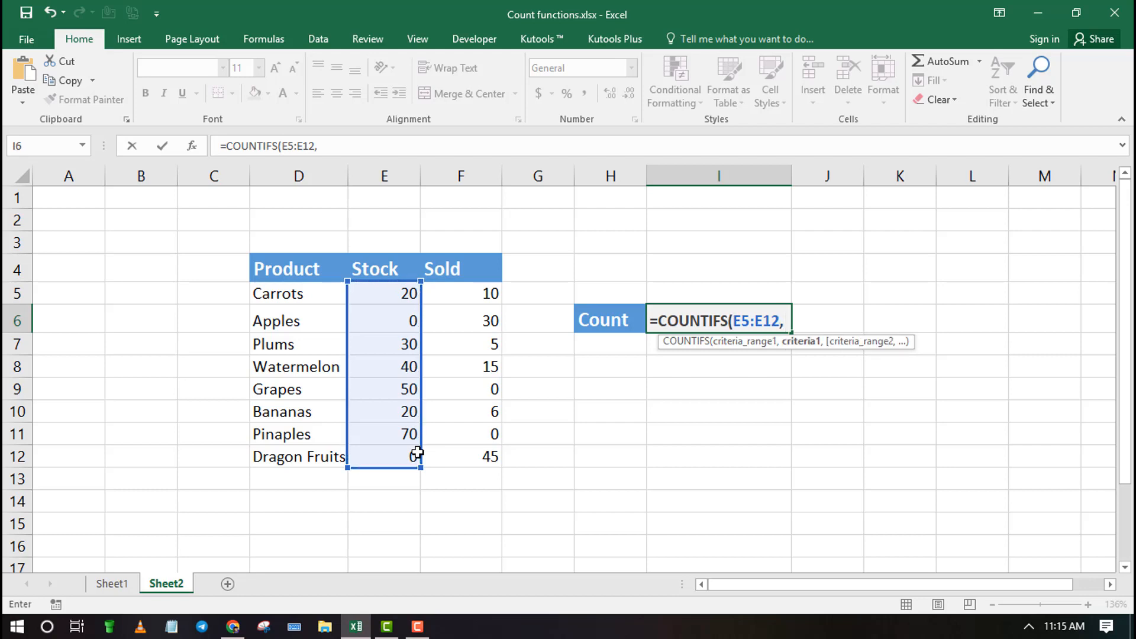
pyautogui.write('"')
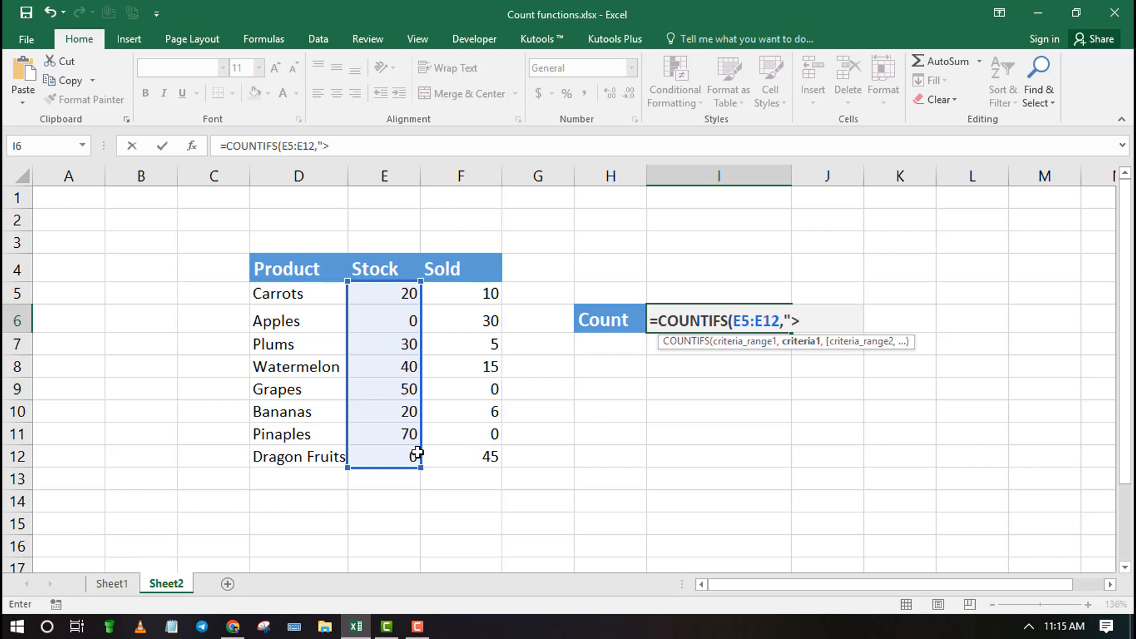
pyautogui.write('>0')
pyautogui.write(',')
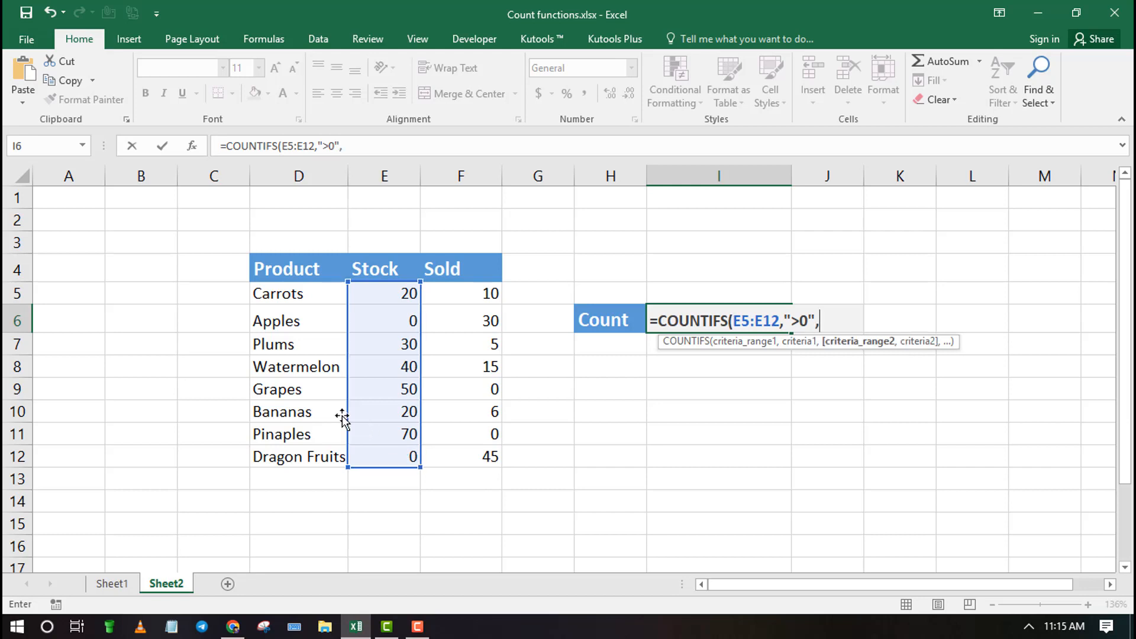
# Complete the COUNTIFS formula in I6 with Sold range F5:F12 and criterion "=0", and reselect the cell
pyautogui.moveTo(474, 289); pyautogui.dragTo(490, 459)
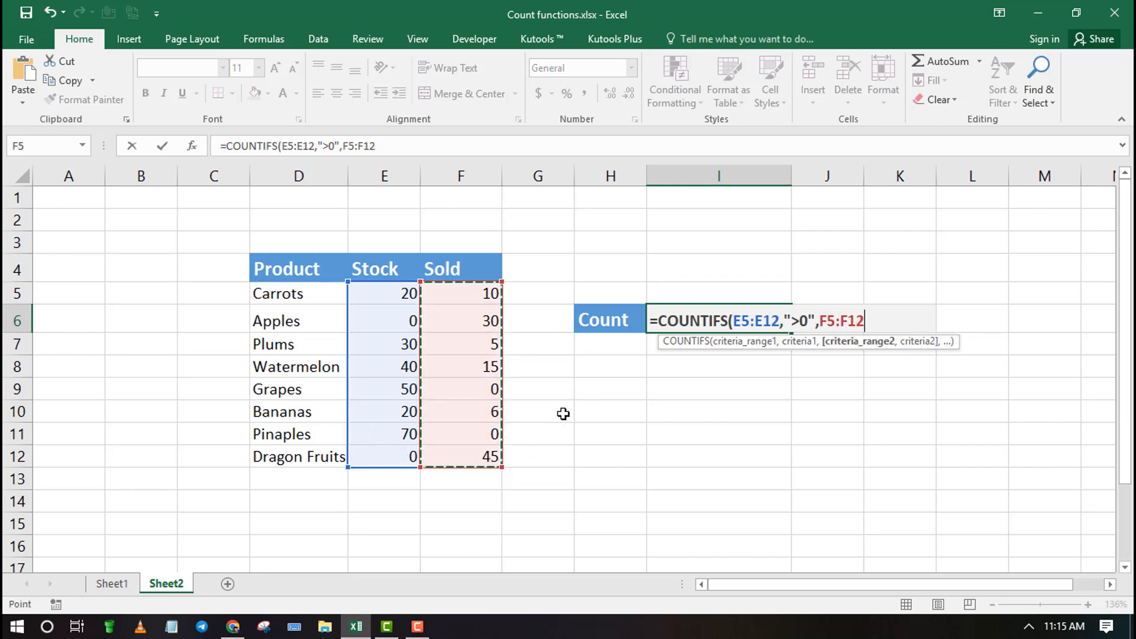
pyautogui.write(',')
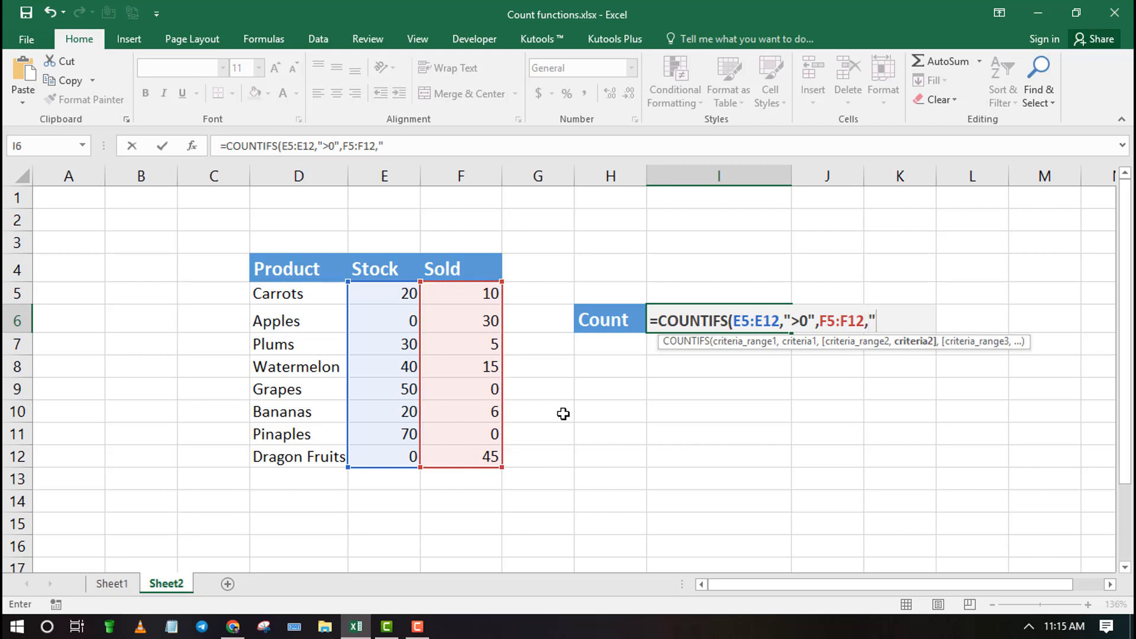
pyautogui.write('"=0')
pyautogui.press('Return')
pyautogui.click(746, 321)
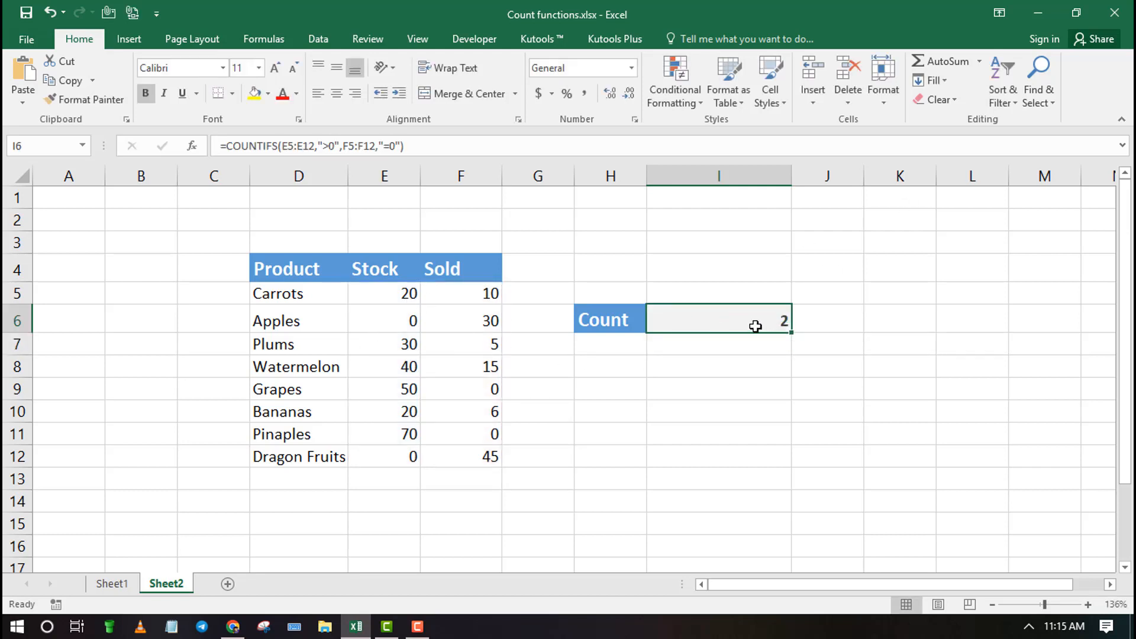
# Review the ranges and criteria of the COUNTIFS formula in I6, leaving the formula as it is
pyautogui.doubleClick(755, 326)
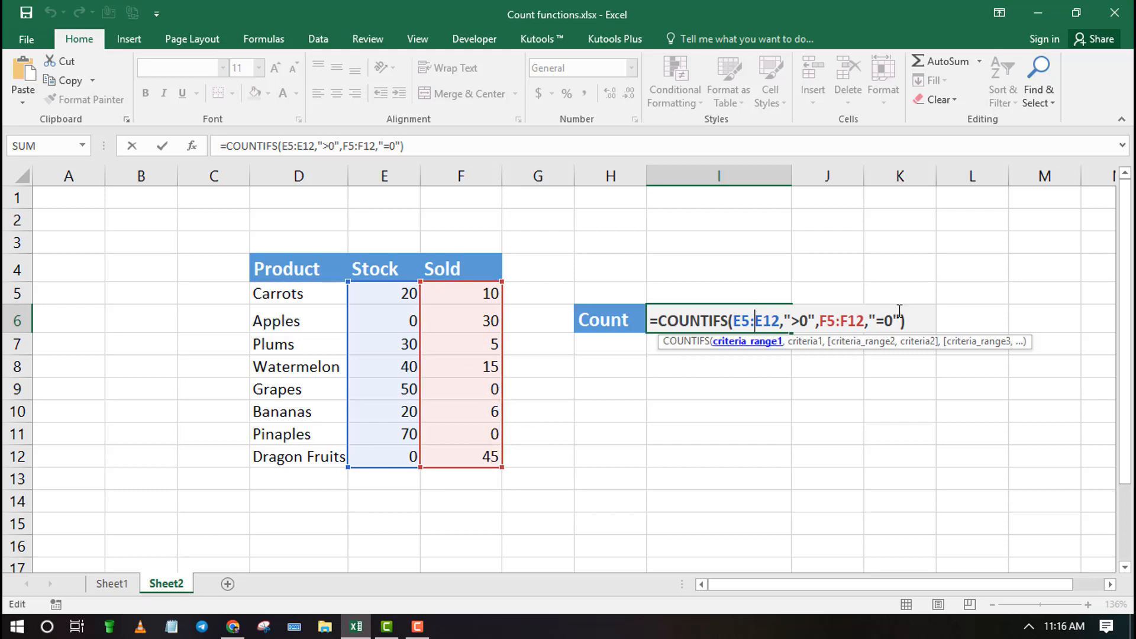
pyautogui.press('Return')
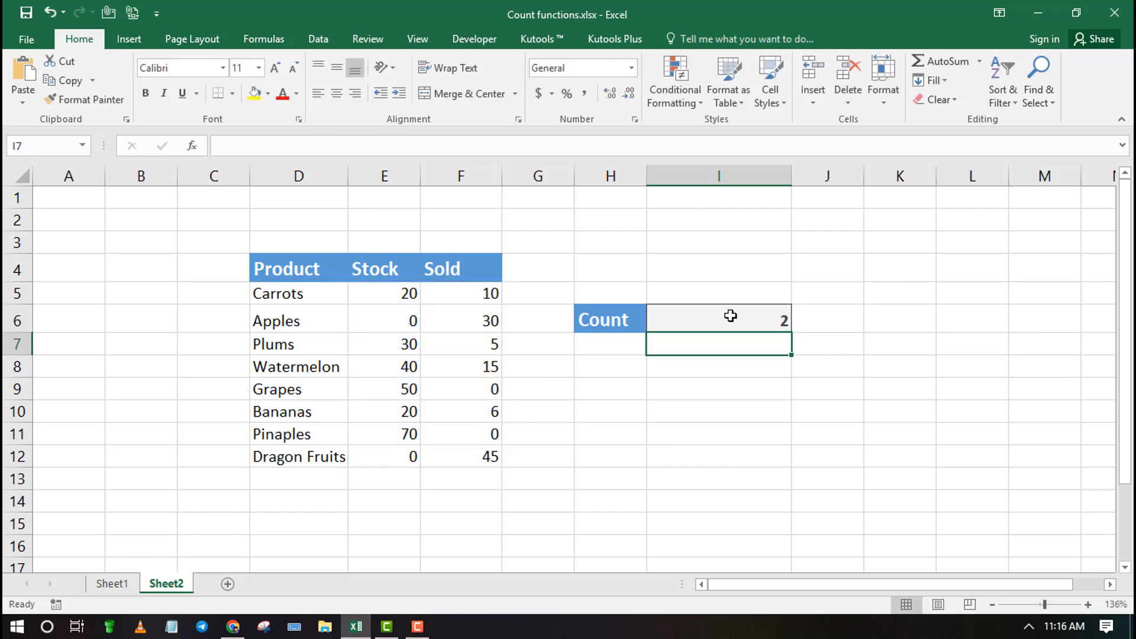
pyautogui.click(730, 316)
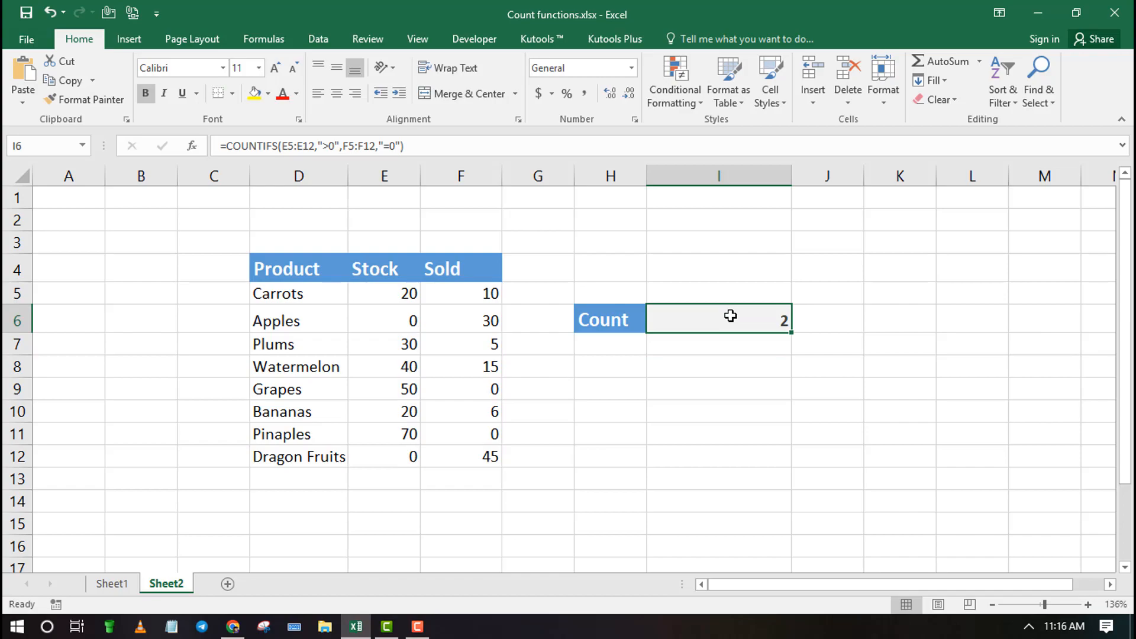